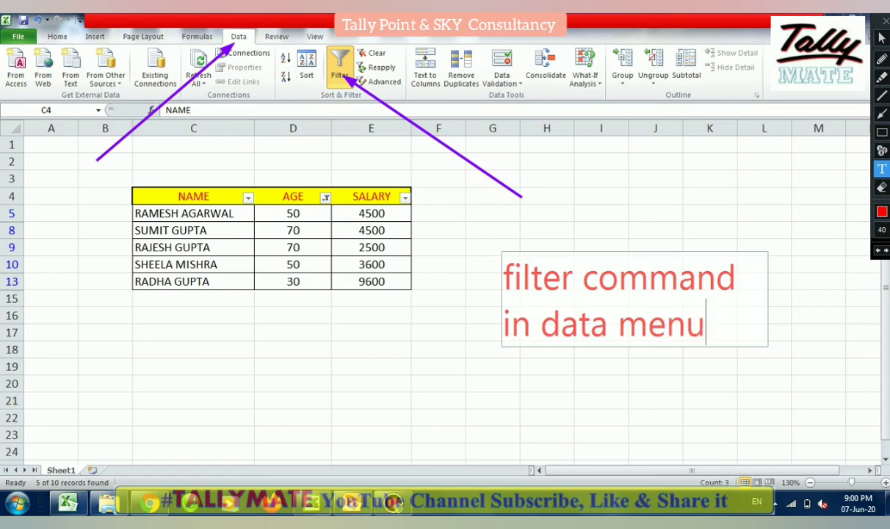
Replace the screen annotation "filter command in data menu" with the two-line note "filter hatane ke liye bhi (ctrl+shift+l)" beside the table
click(662, 182)
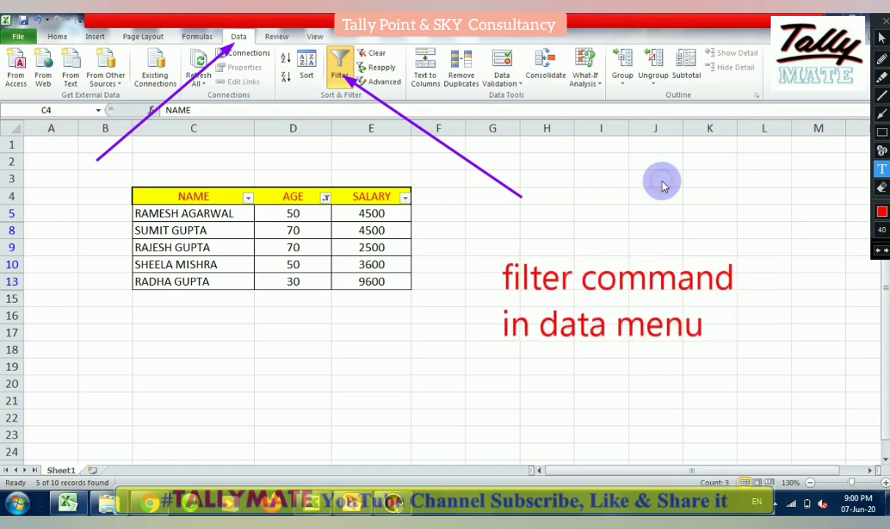
click(878, 253)
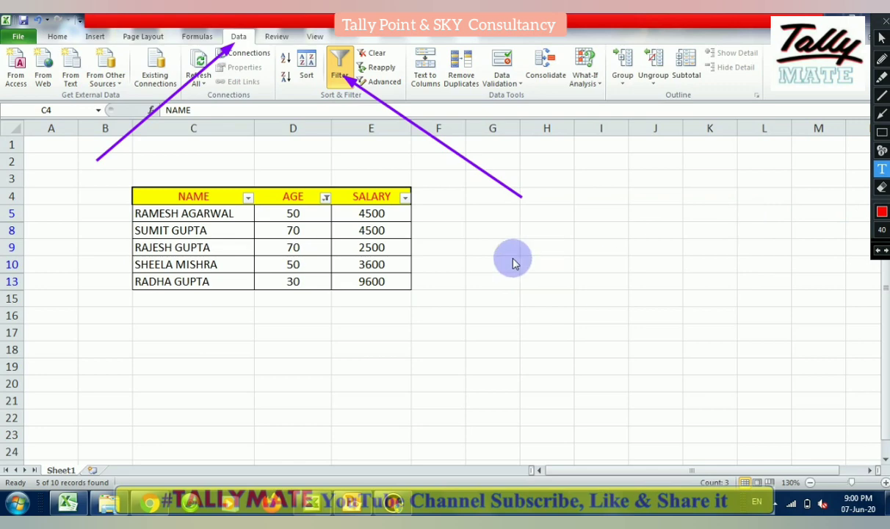
click(457, 262)
text(f)
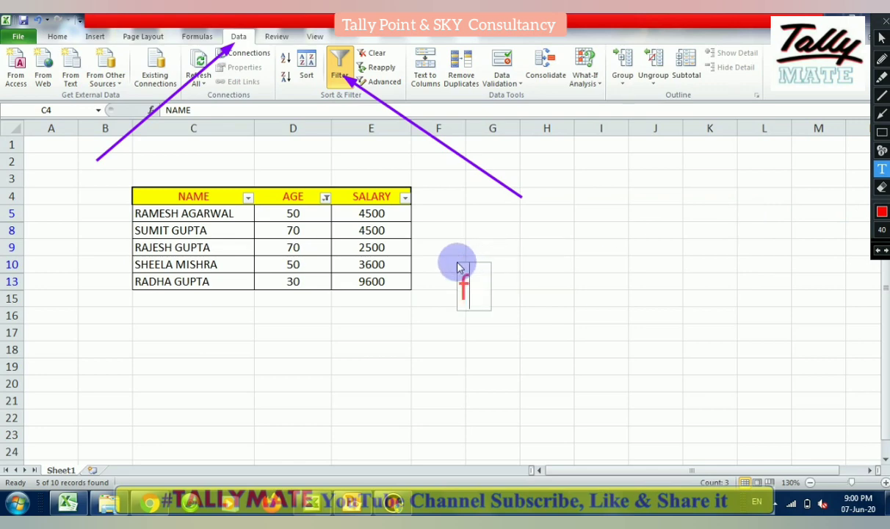
text(ilter hat)
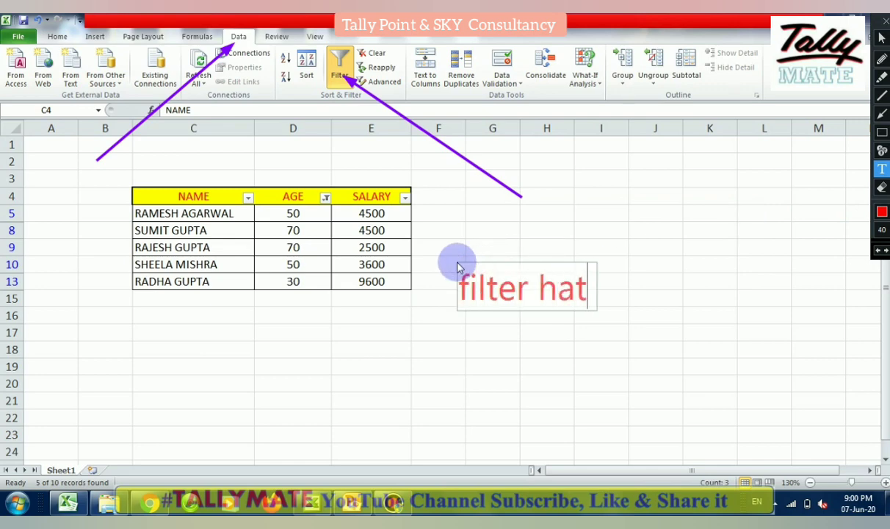
text(ane ke li)
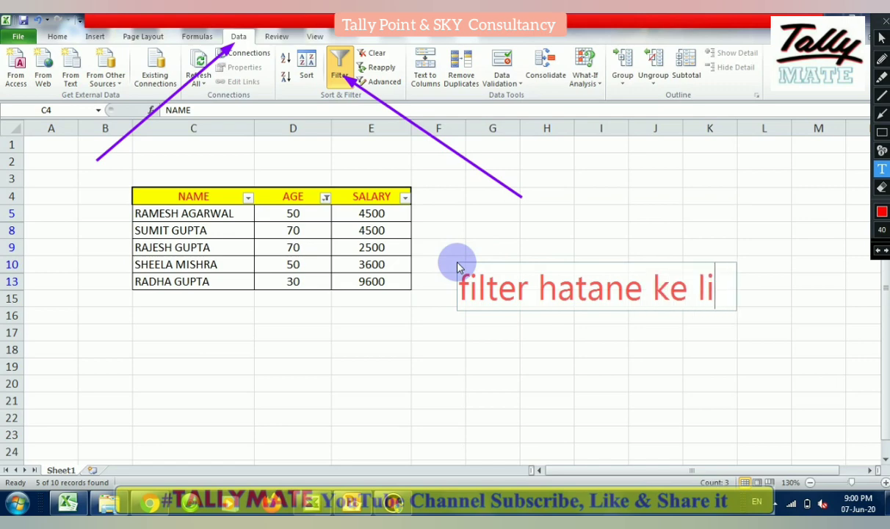
text(ye)
key(Return)
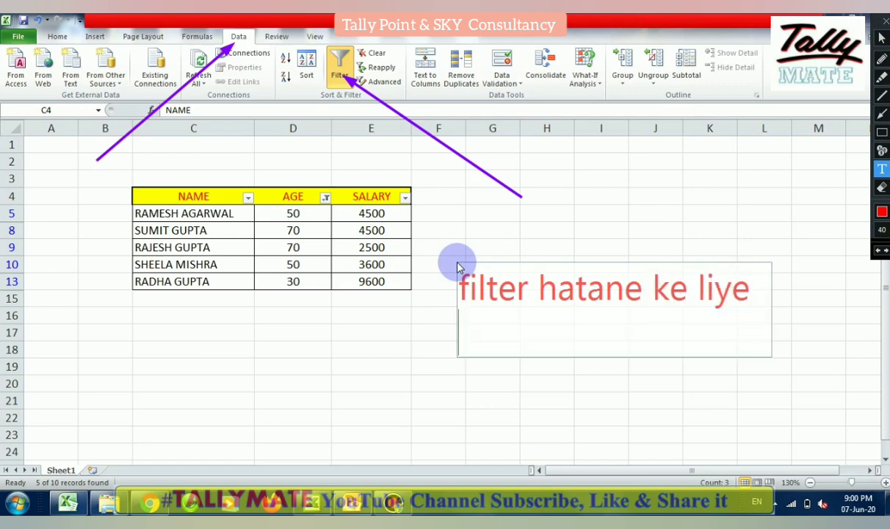
text(bhi )
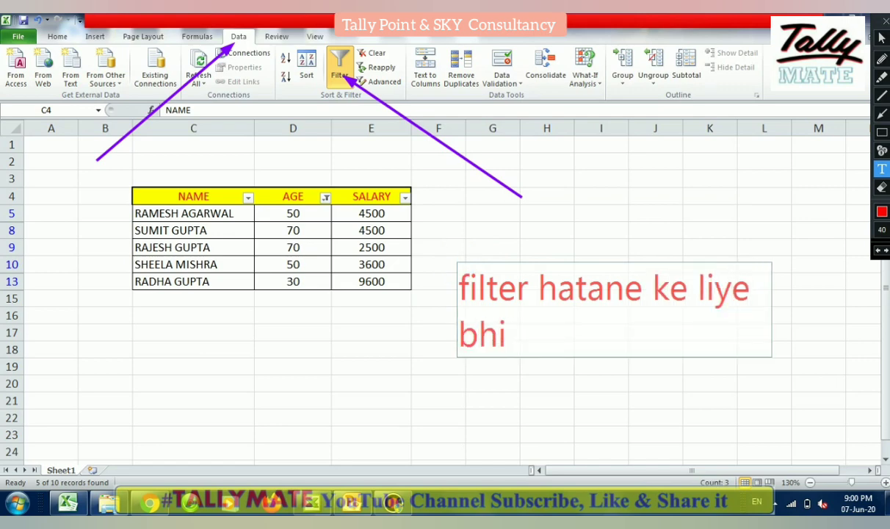
text((ct)
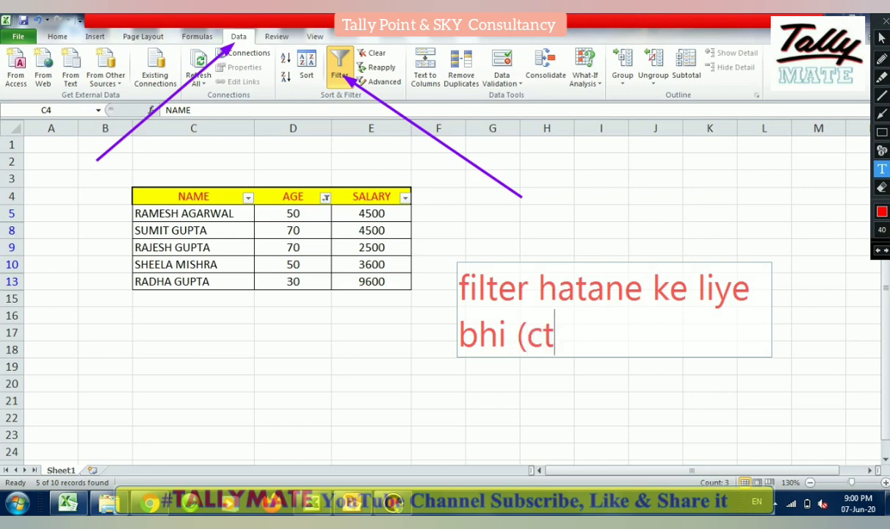
text(rl+shi)
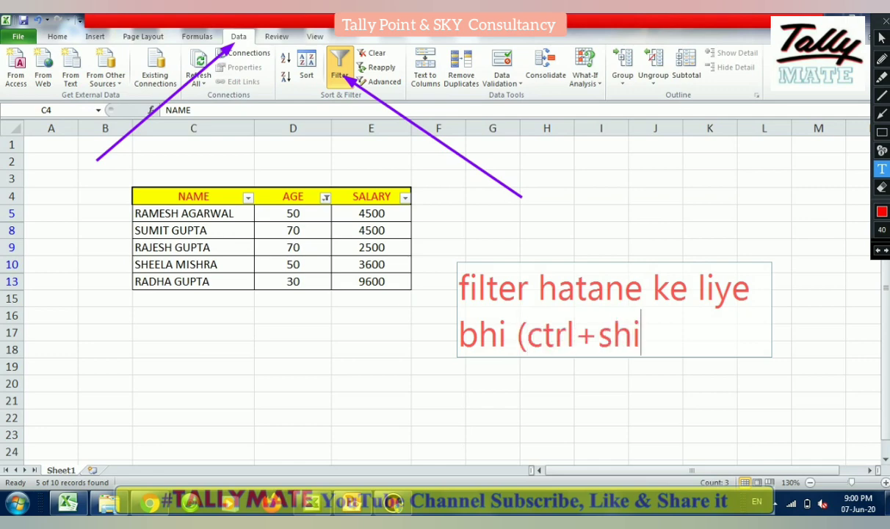
text(ft+)
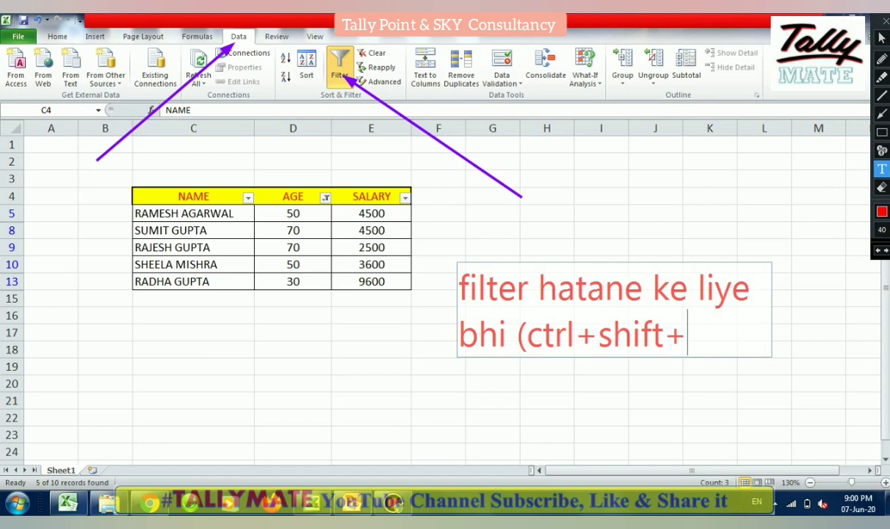
text(l))
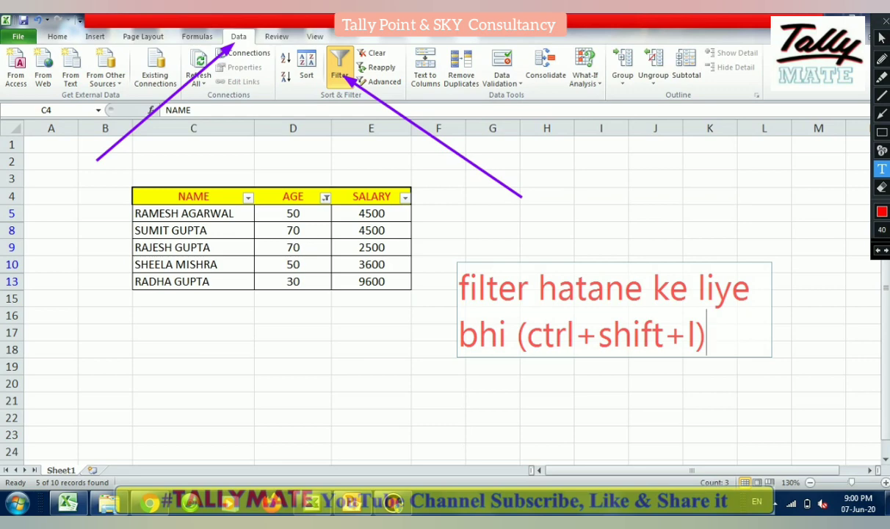
click(582, 235)
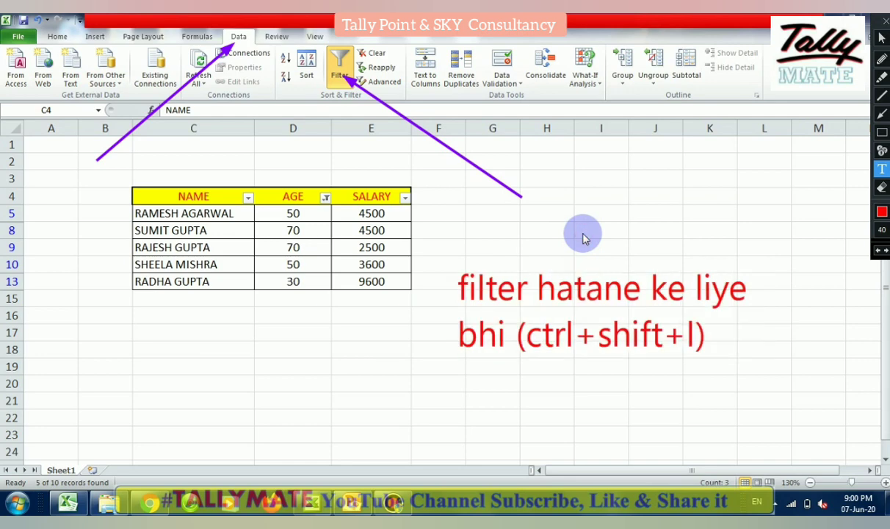
click(583, 233)
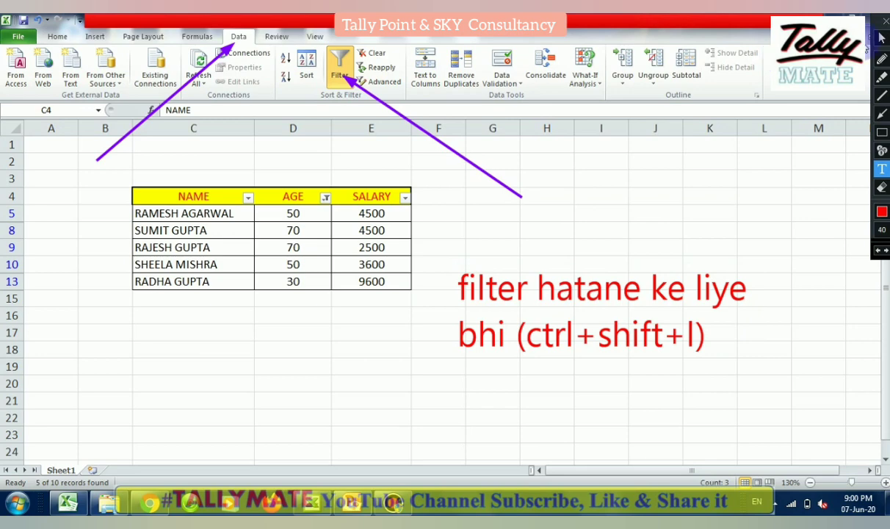
Remove the filter from the header row C4:E4 and undo the last text annotation
click(882, 36)
key(ctrl+shift+Right)
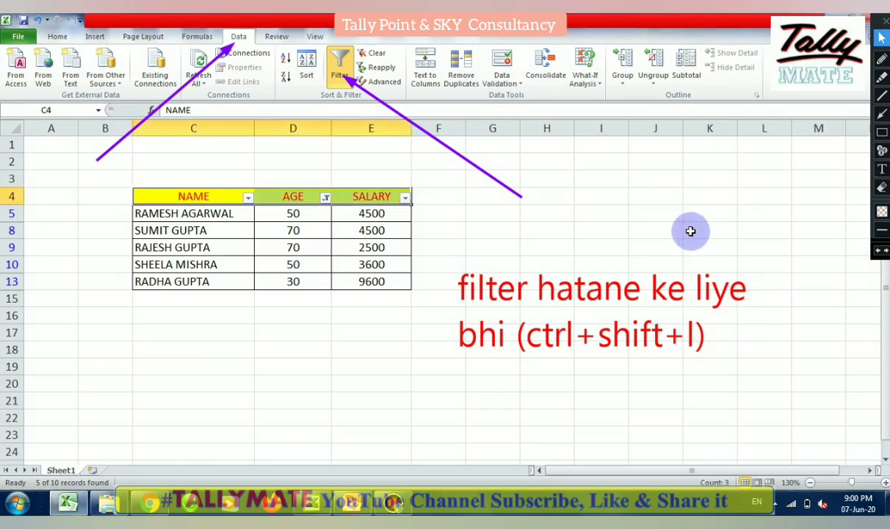
key(ctrl+shift+l)
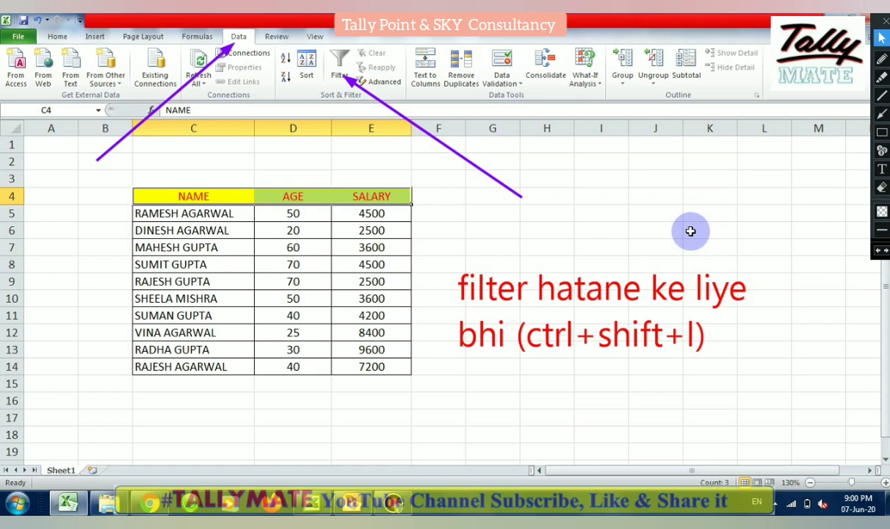
click(558, 236)
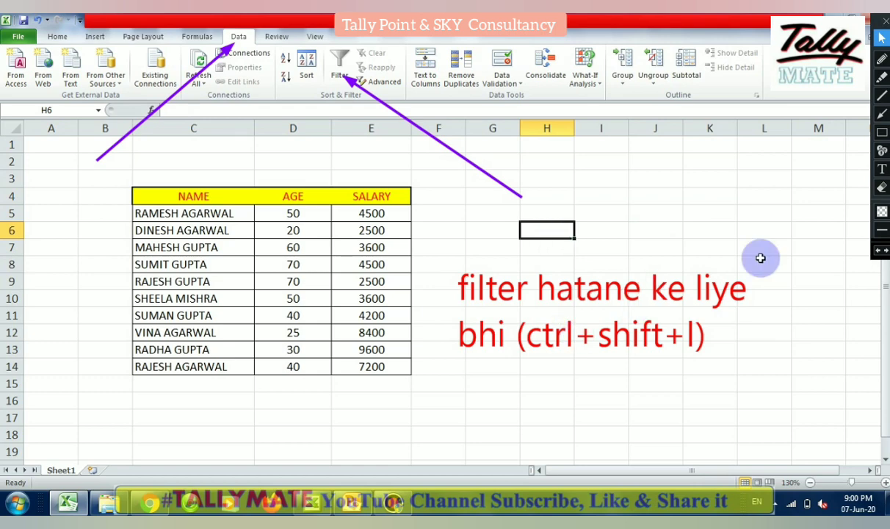
click(879, 254)
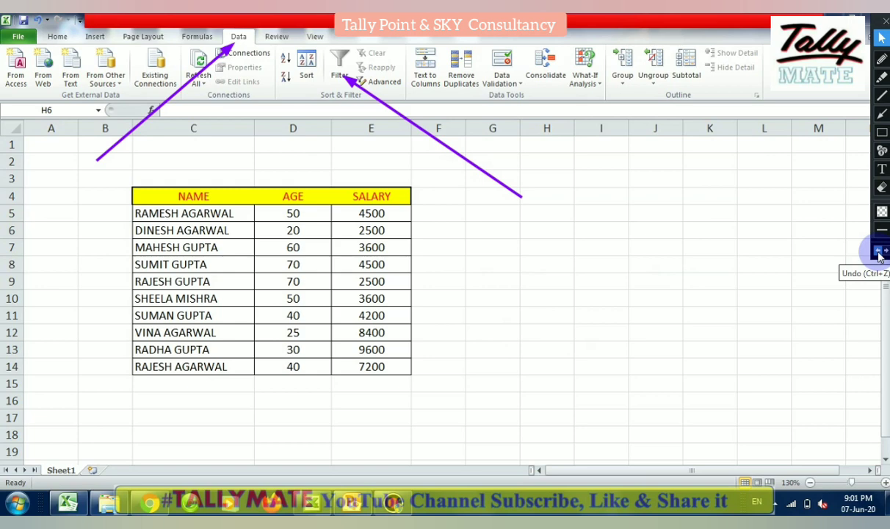
Apply a filter to the header cells C4:E4 and view the AGE column's filter list
click(201, 199)
drag(201, 200, 359, 197)
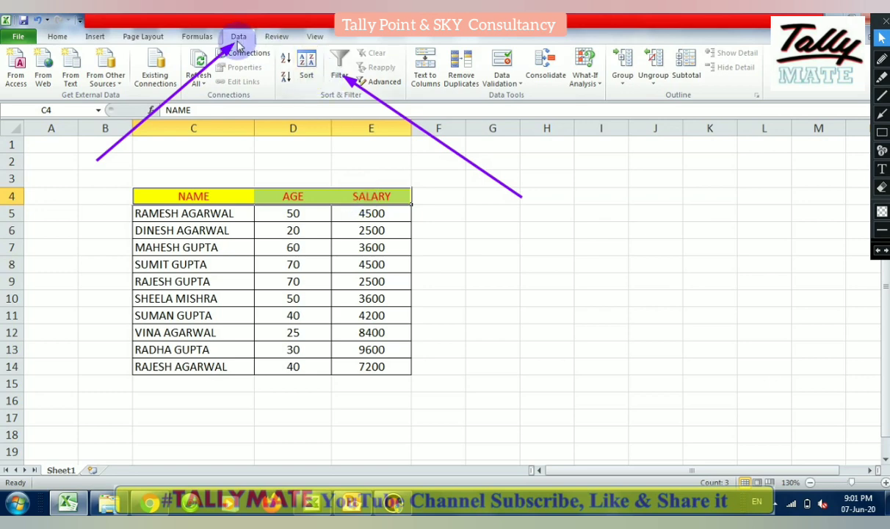
click(336, 66)
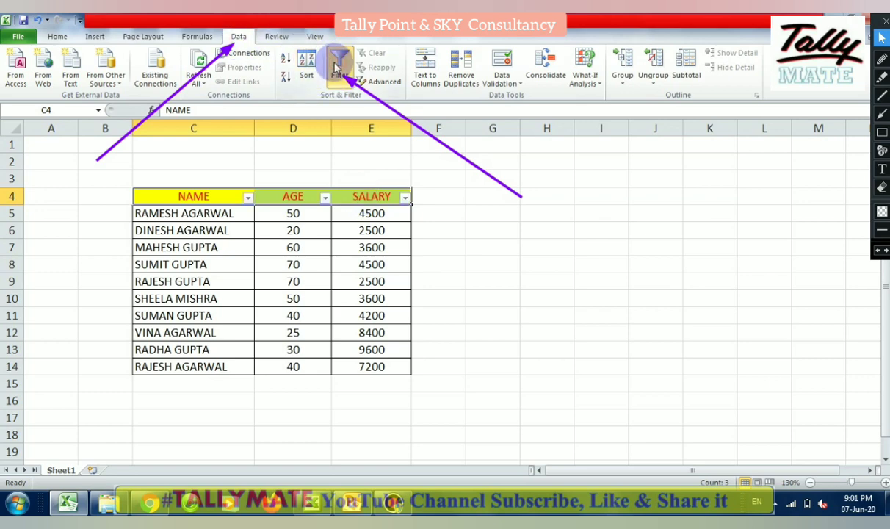
click(326, 199)
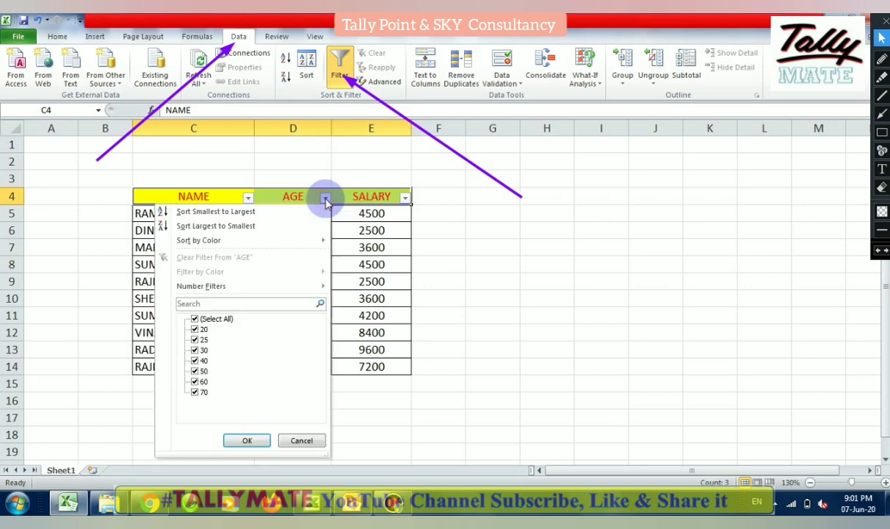
click(325, 199)
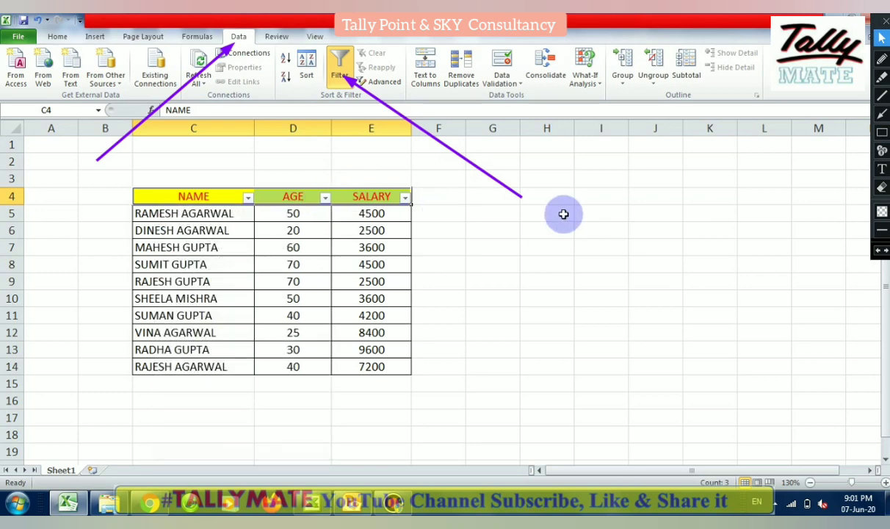
Draw an annotation arrow to the AGE filter arrow and add the note "key board se open karne ke liye (alt+down arrow) key user karenge"
click(883, 115)
mouse_move(503, 266)
mouse_down()
mouse_move(340, 197)
mouse_move(328, 203)
mouse_up()
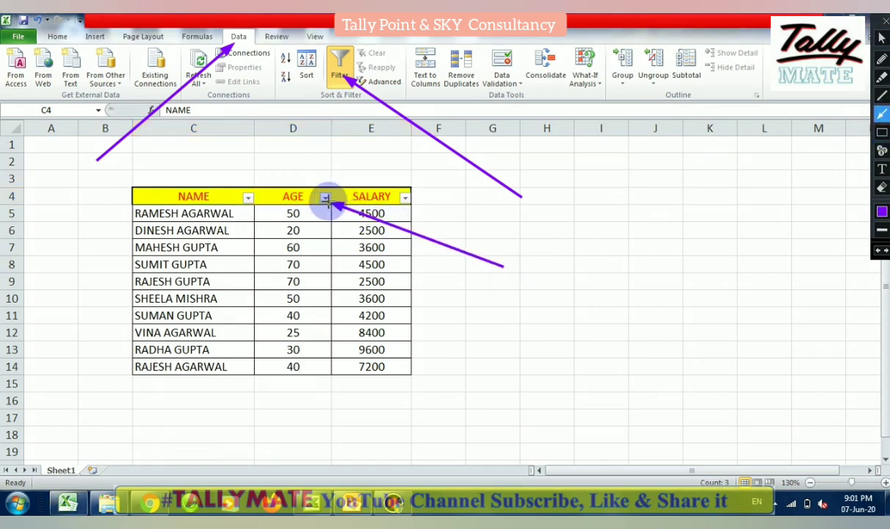
click(882, 171)
click(488, 287)
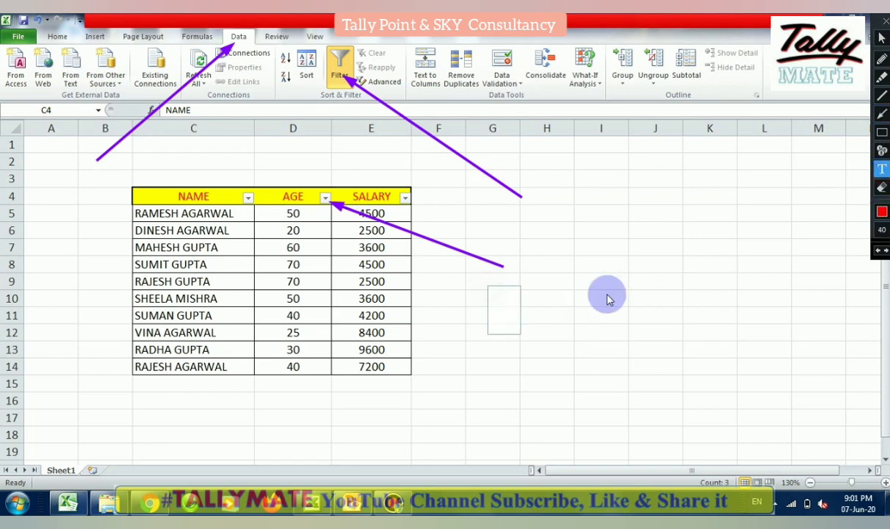
text(key)
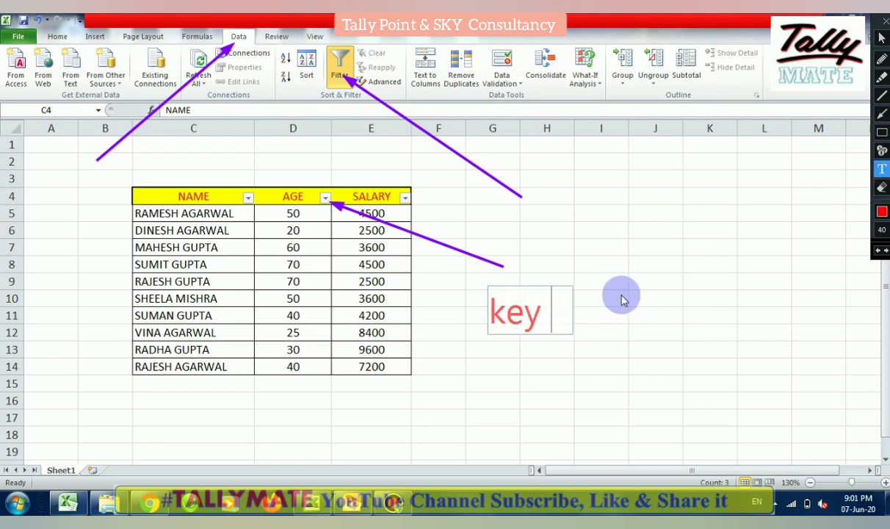
text( board se )
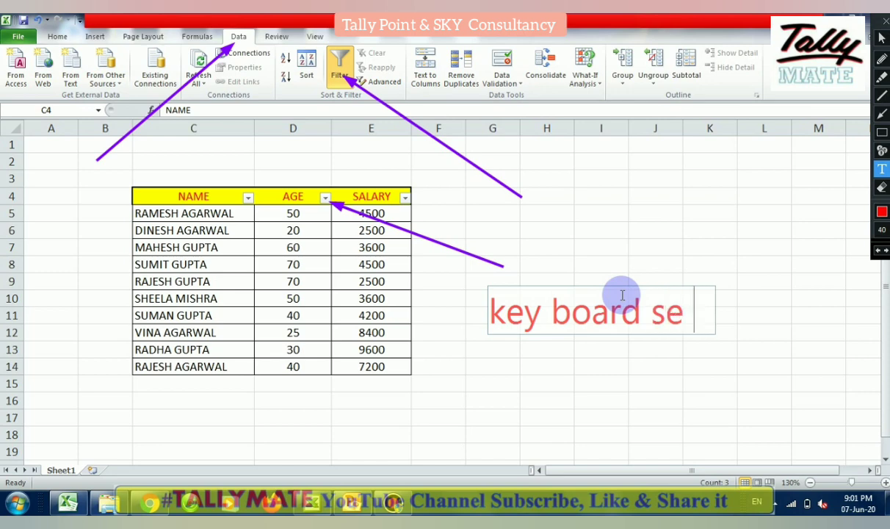
text(open karn)
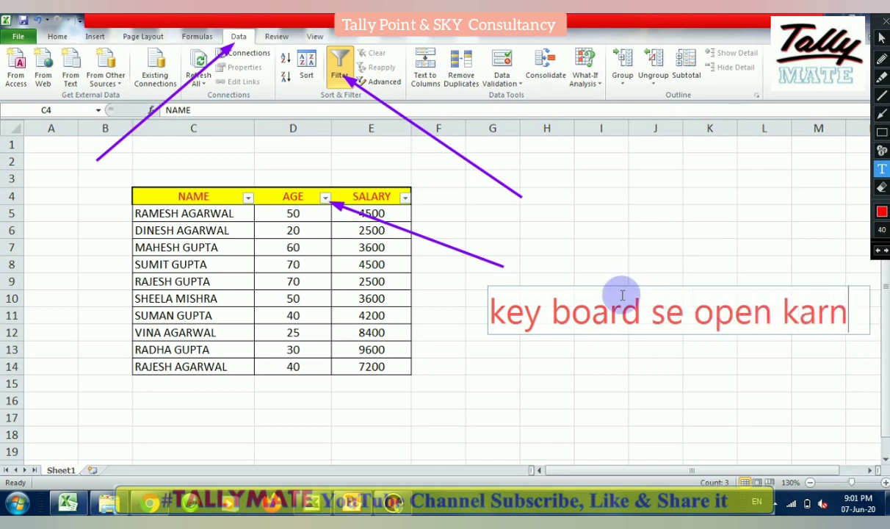
text(e ke liy)
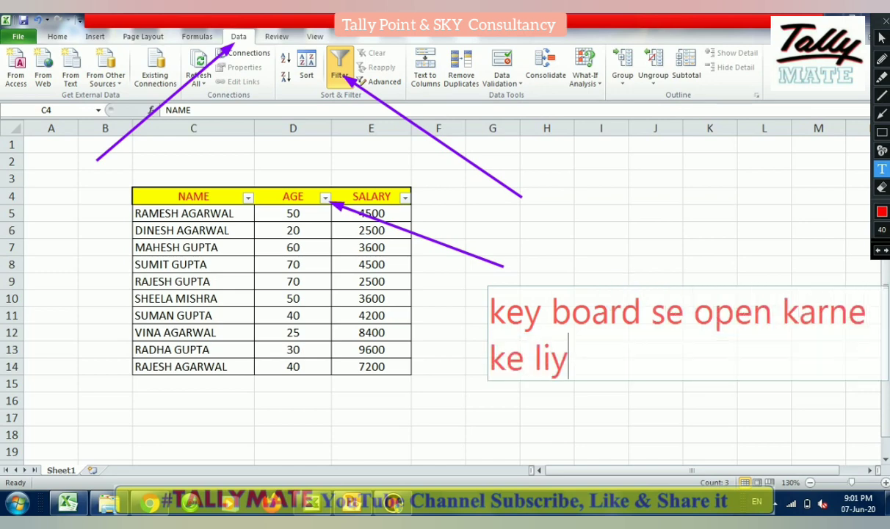
text(e (alt)
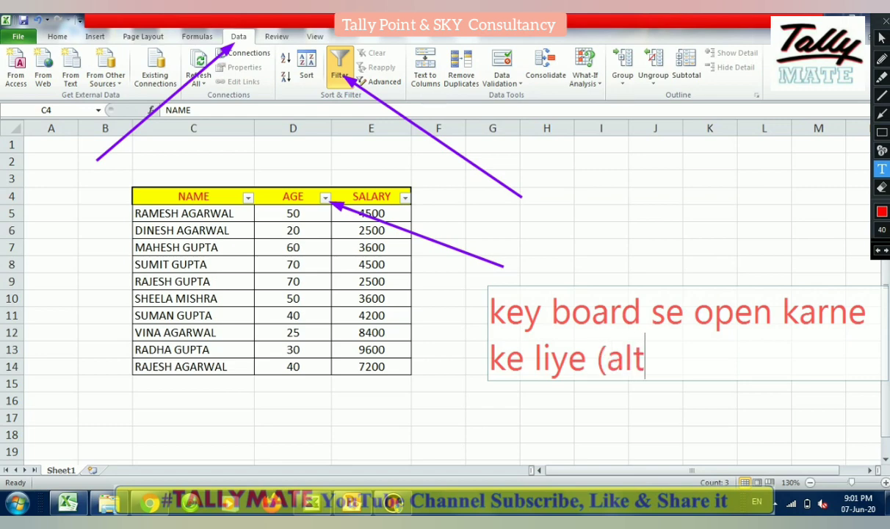
text(+down)
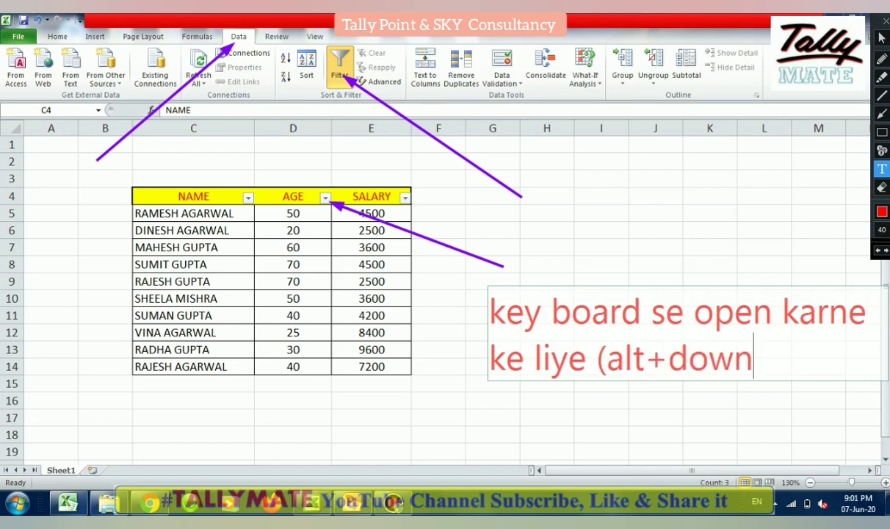
text( arro)
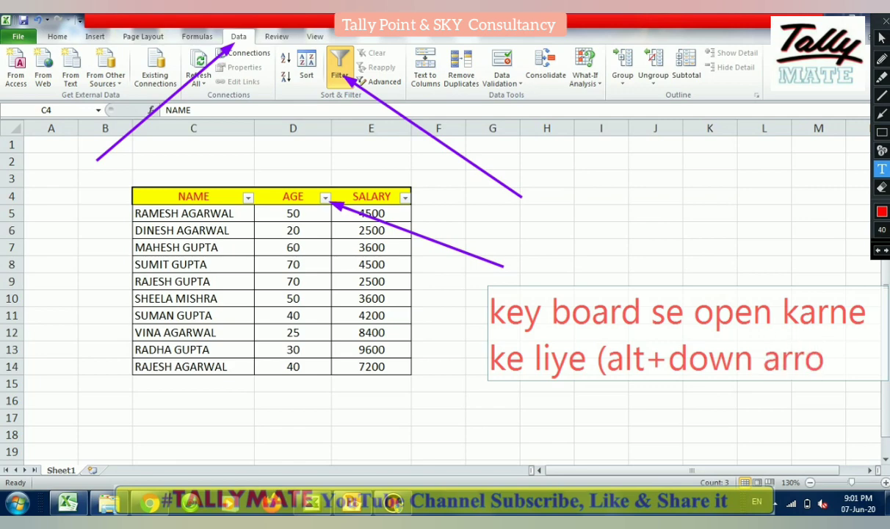
text(w))
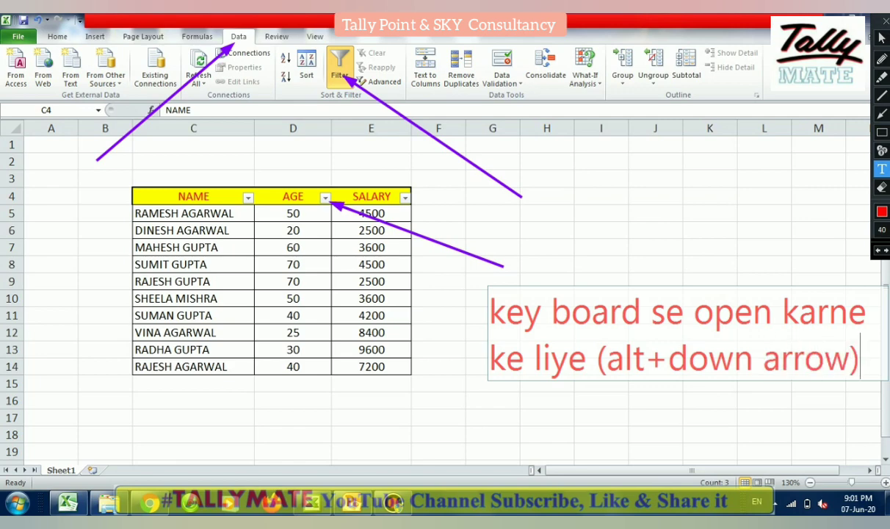
key(Return)
text(k)
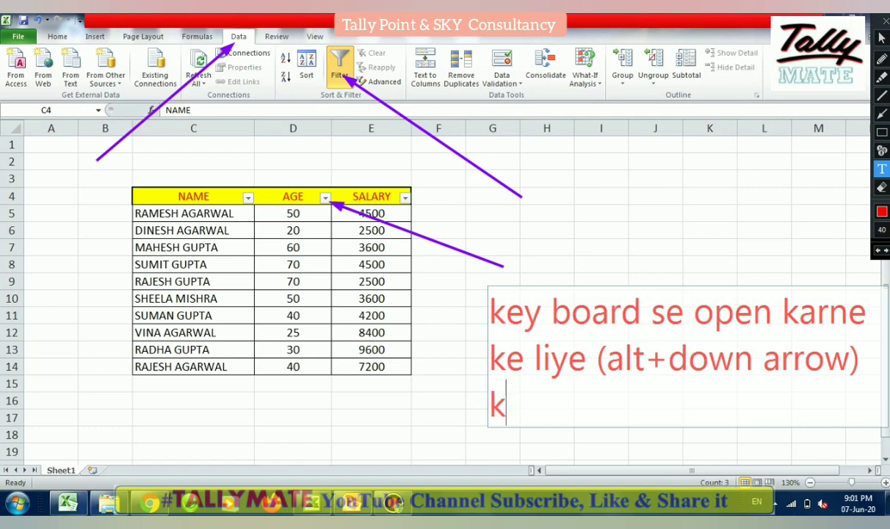
text(ey user karenge)
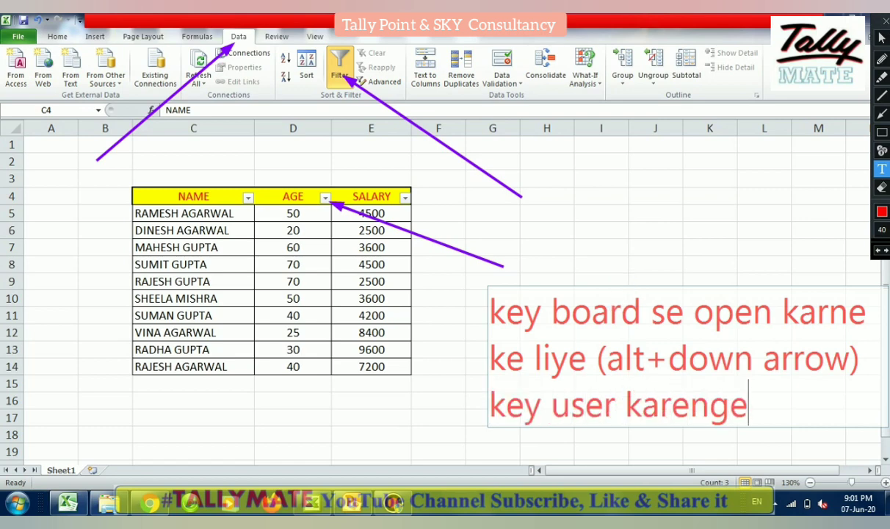
click(628, 174)
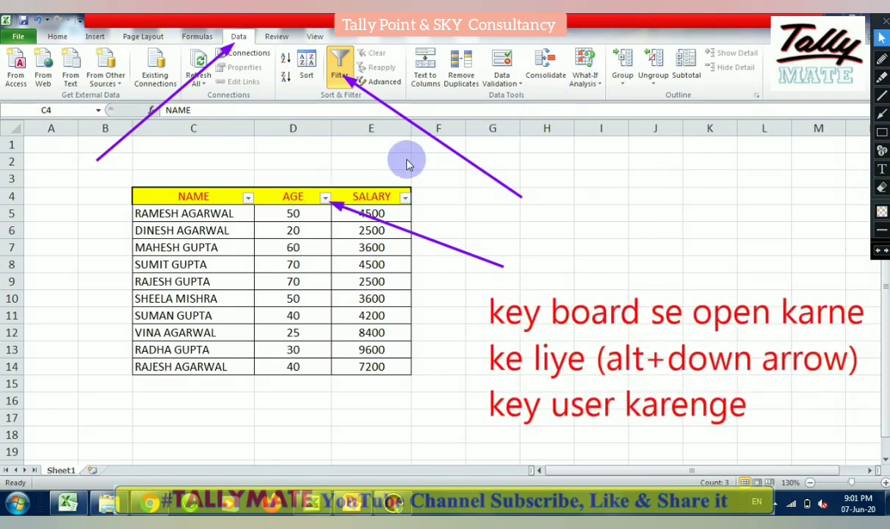
Open the AGE header cell's filter list from the keyboard to view its options, and close it
click(284, 197)
click(284, 197)
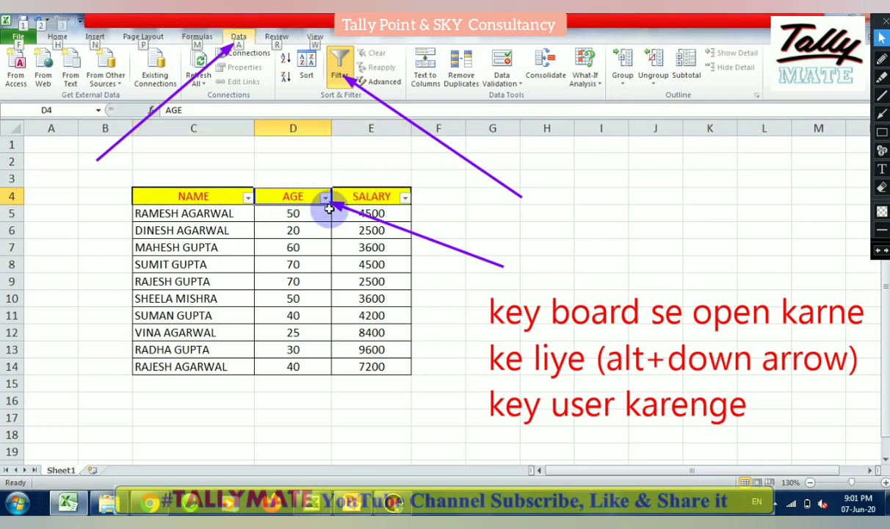
key(alt)
key(alt+Down)
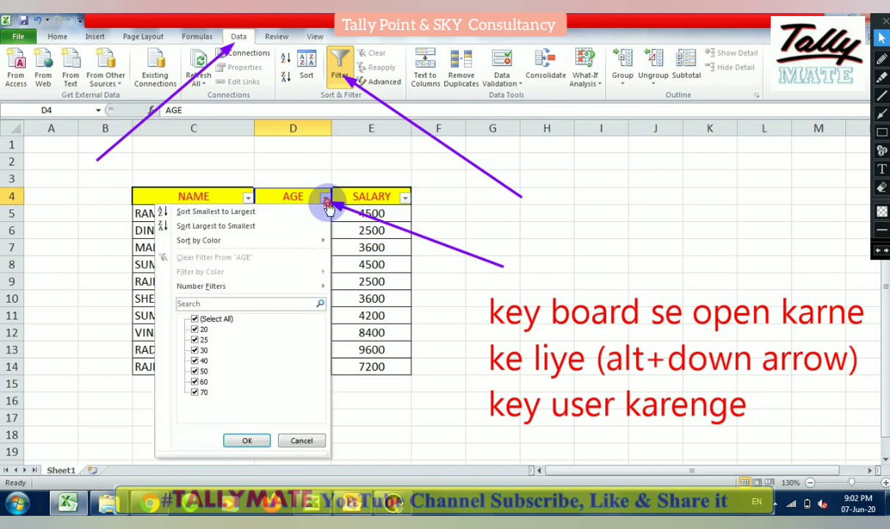
click(328, 202)
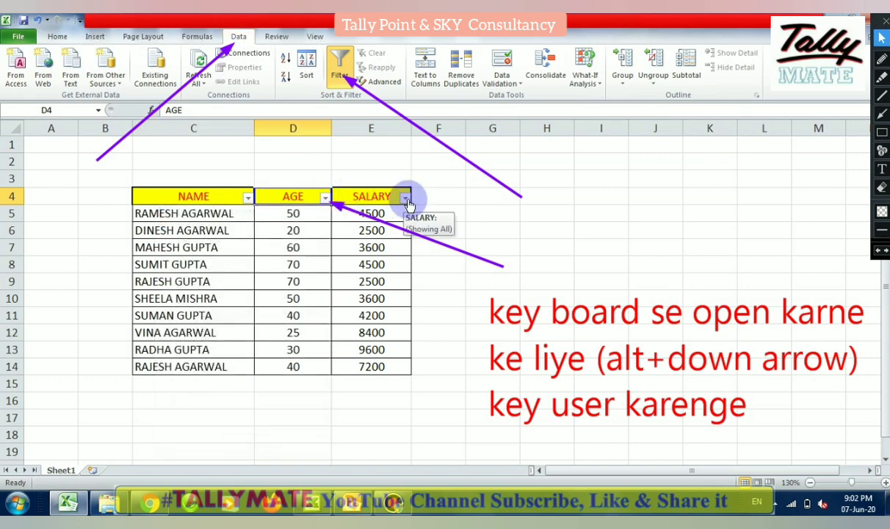
Undo the arrow annotations and the shortcut note to clear them from the sheet
click(881, 252)
click(881, 252)
click(881, 252)
click(881, 252)
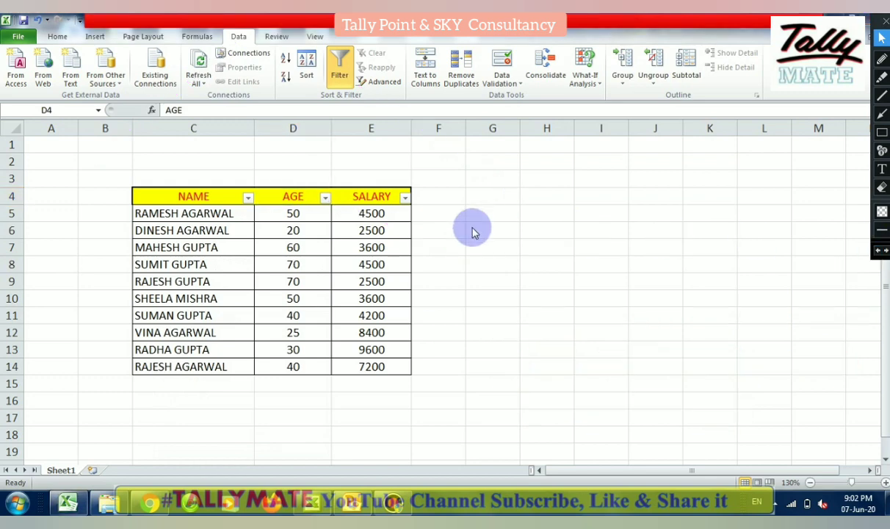
click(405, 200)
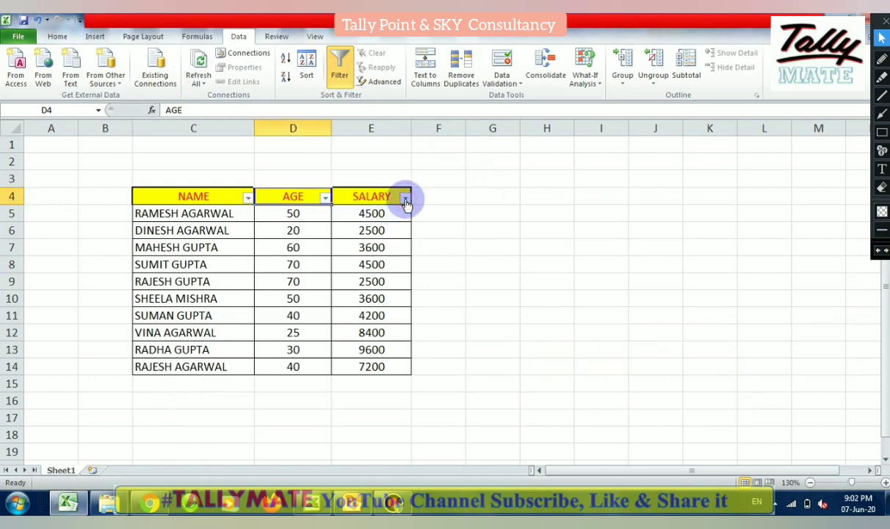
click(406, 200)
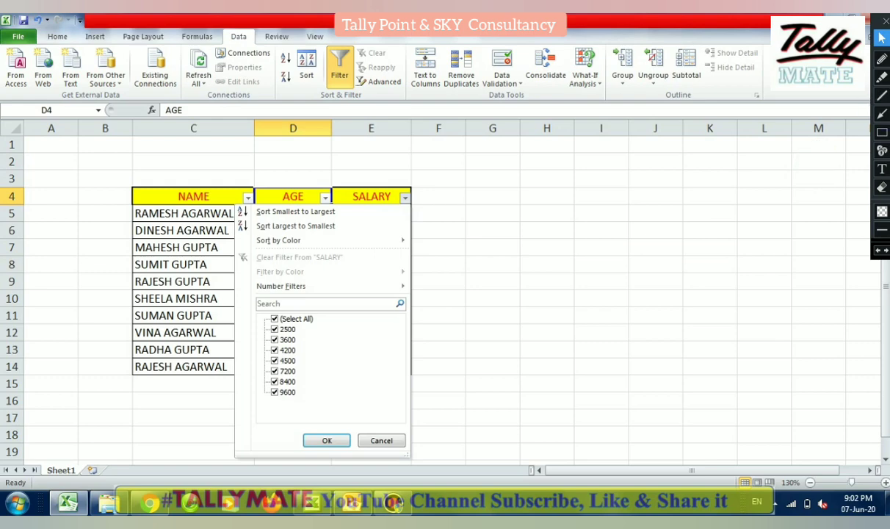
click(886, 114)
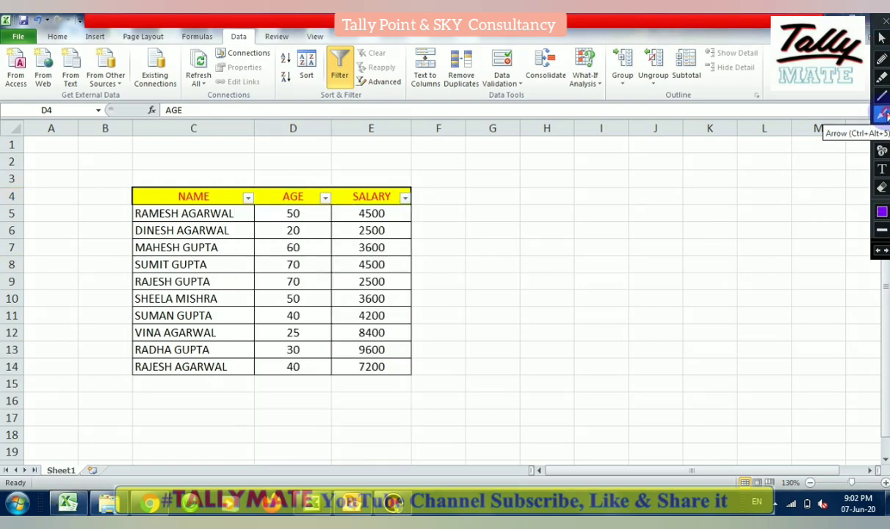
click(882, 37)
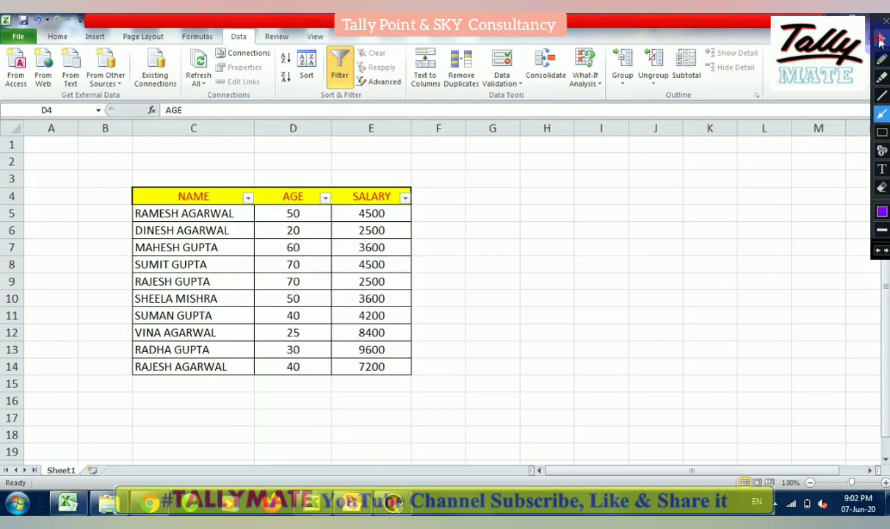
Filter the SALARY column with the Greater Than number filter set to 3000
click(405, 199)
click(405, 198)
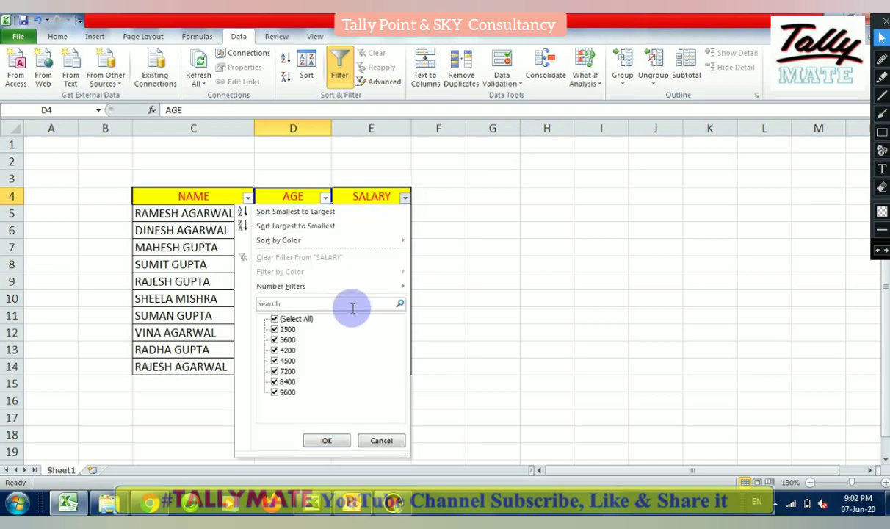
mouse_move(360, 289)
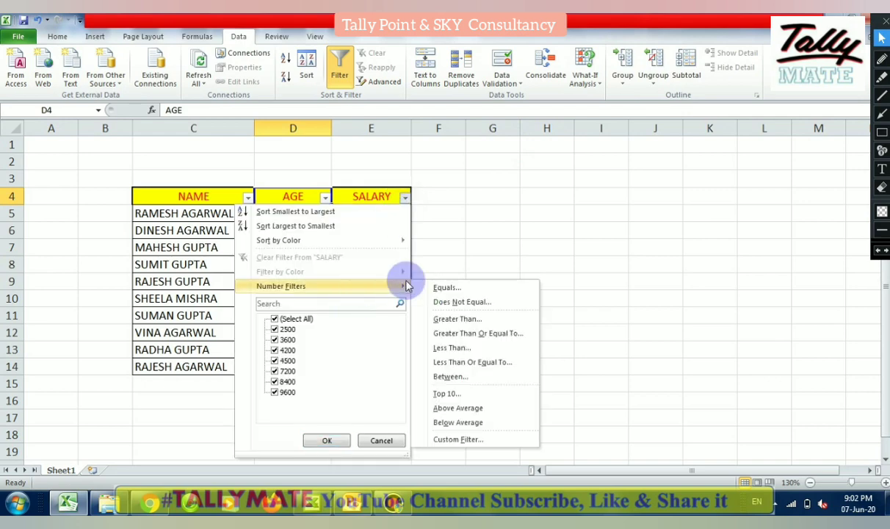
click(448, 321)
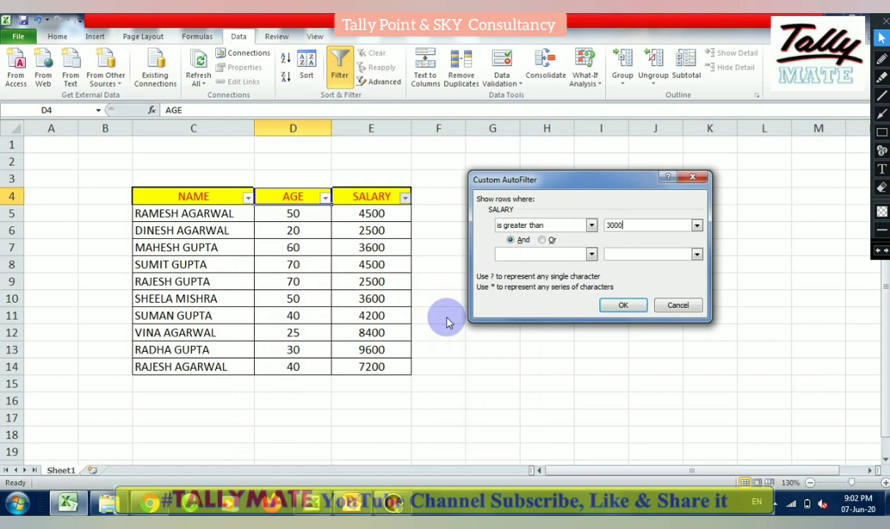
key(Return)
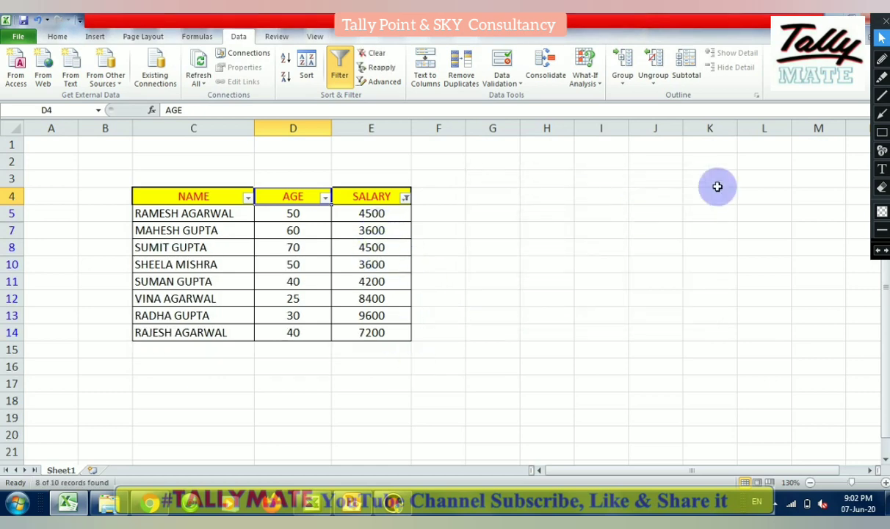
Draw a red annotation rectangle around the filtered SALARY column, and undo it
click(883, 132)
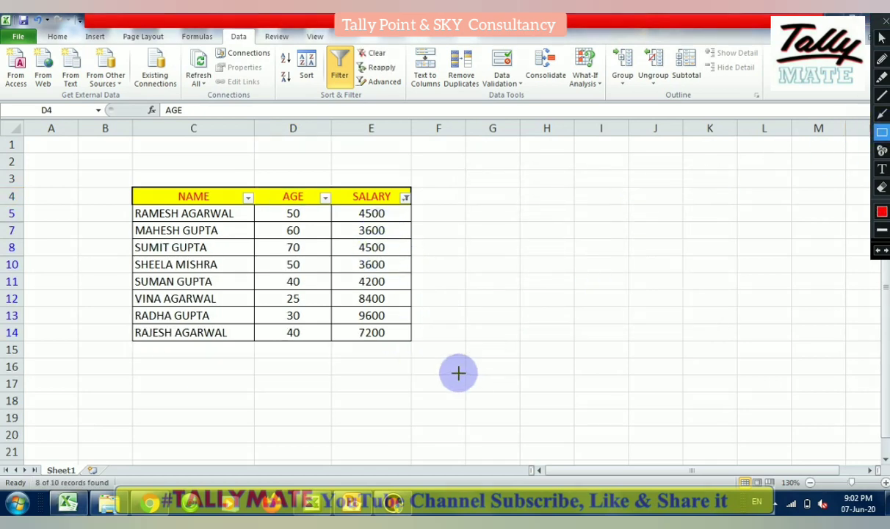
mouse_move(462, 373)
mouse_down()
mouse_move(391, 206)
mouse_move(350, 155)
mouse_move(328, 176)
mouse_up()
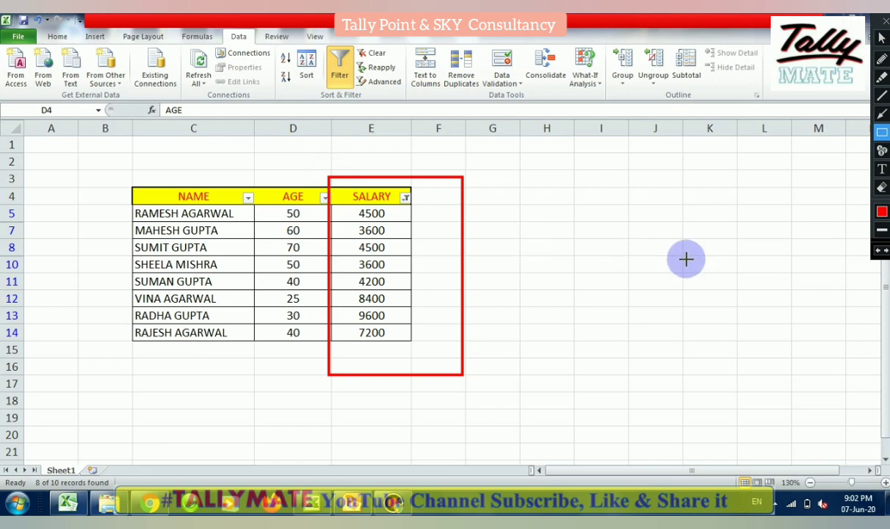
click(881, 253)
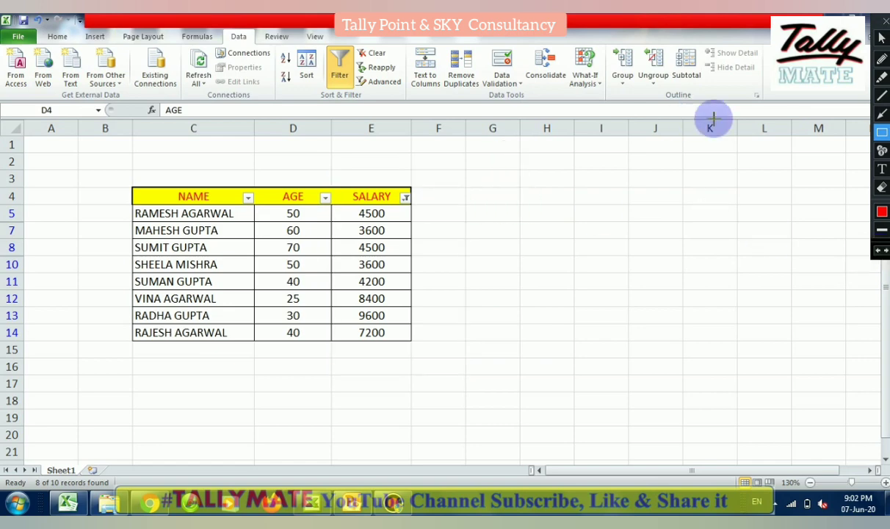
click(882, 38)
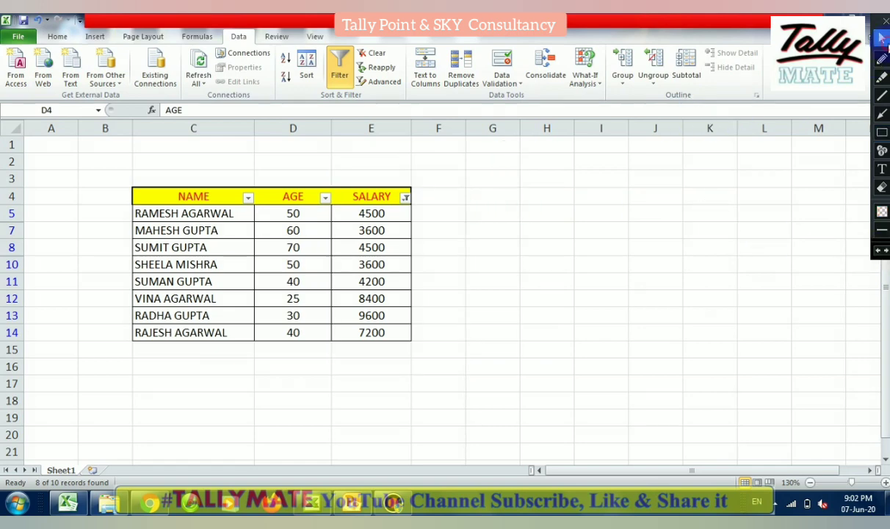
Replace the SALARY column's condition with a Less Than number filter and apply it
click(405, 198)
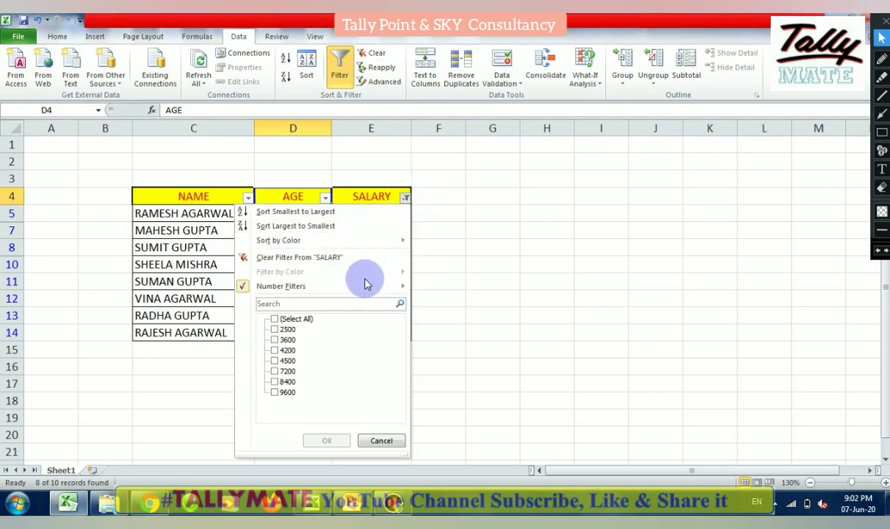
mouse_move(364, 284)
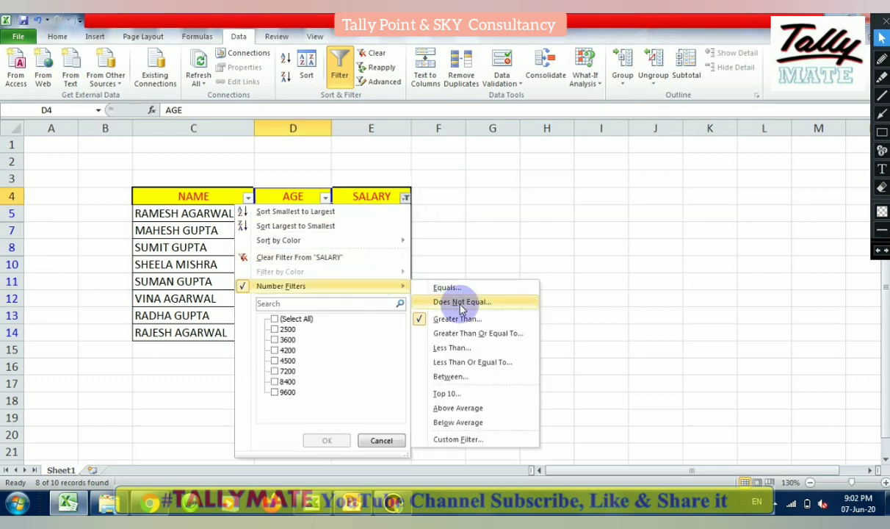
click(453, 347)
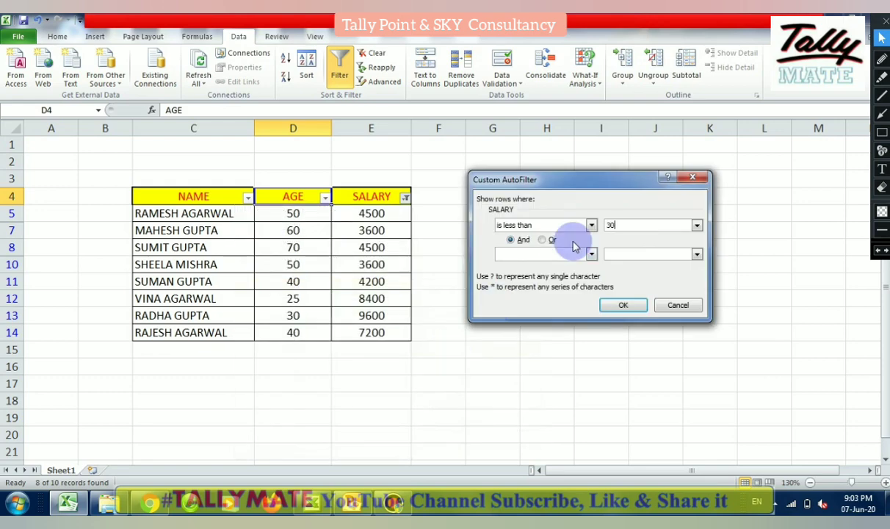
click(626, 305)
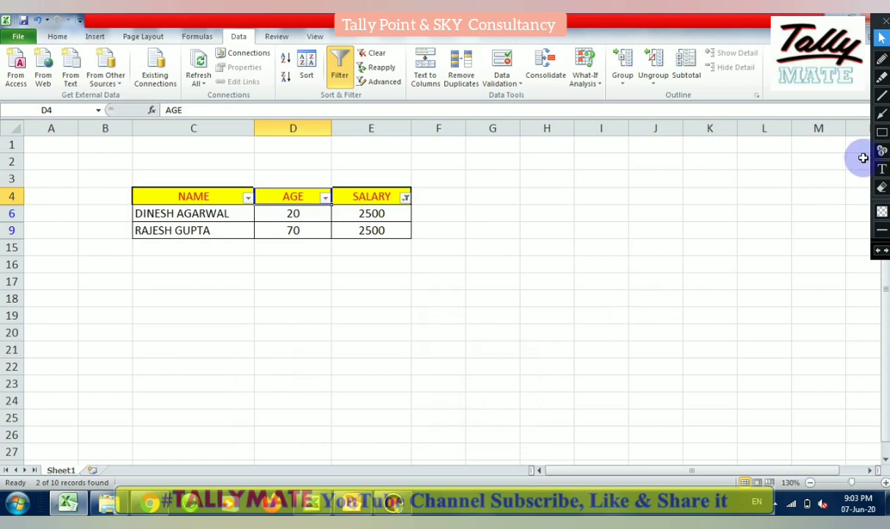
Draw a red annotation rectangle around the filtered SALARY values and switch to the text annotation tool
click(883, 133)
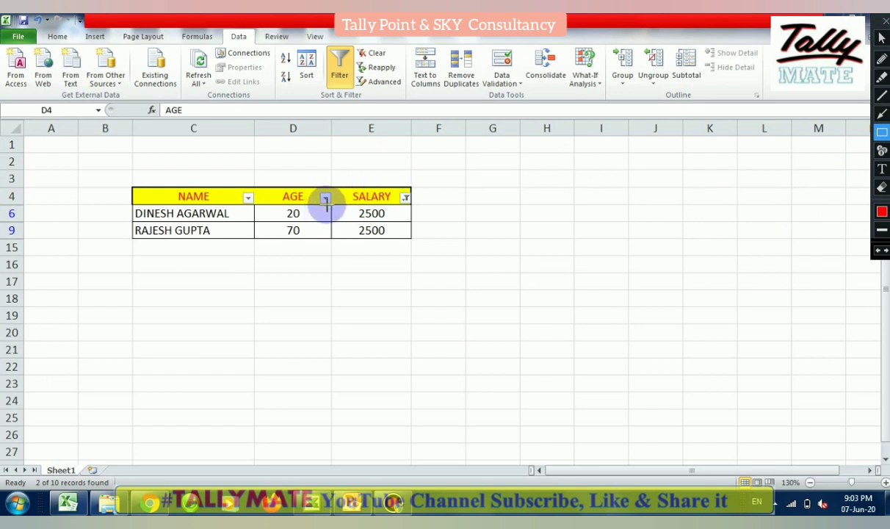
drag(327, 209, 411, 240)
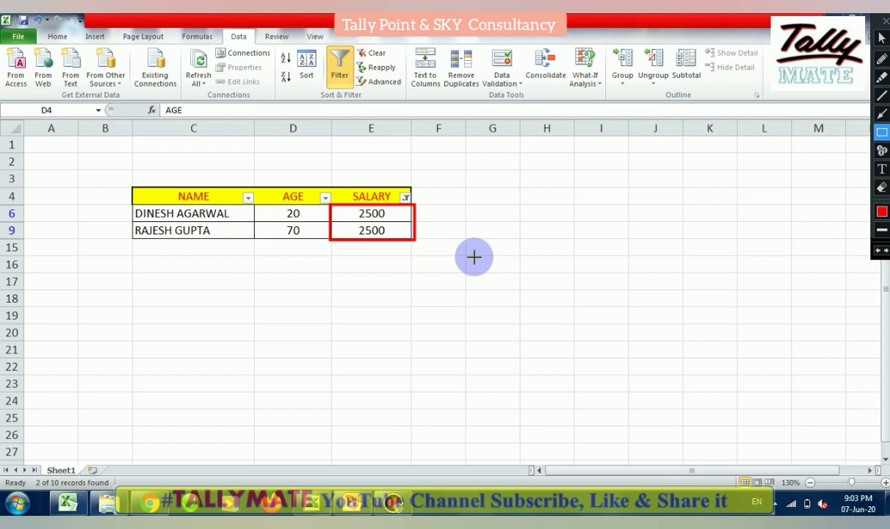
click(882, 170)
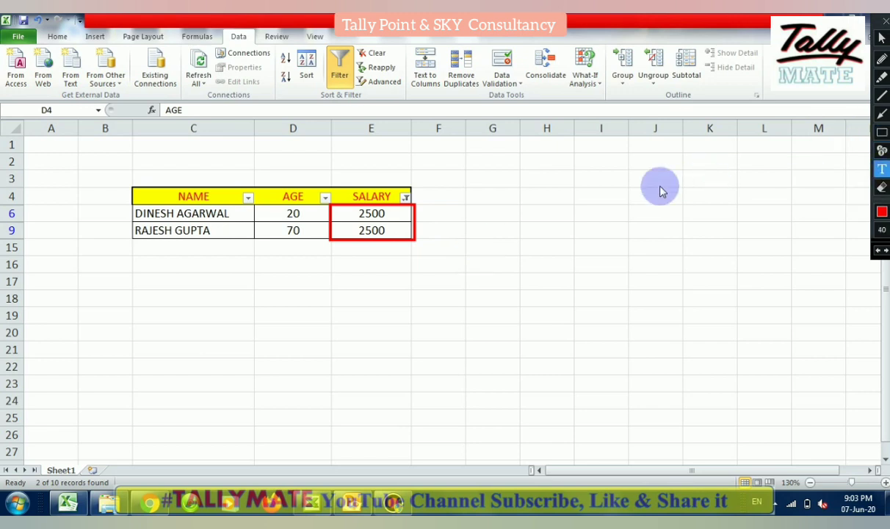
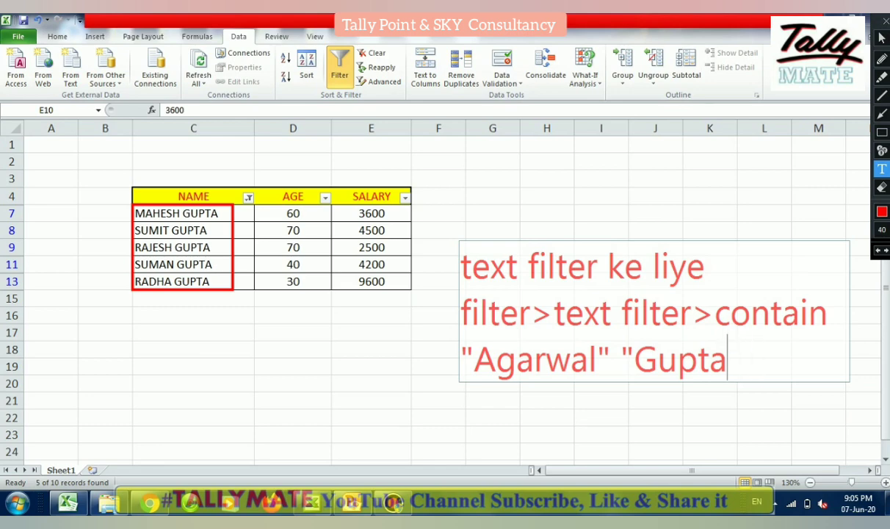
Complete the annotation explaining "filter>text filter>contain" by adding the third surname from the table
text(Mishra)
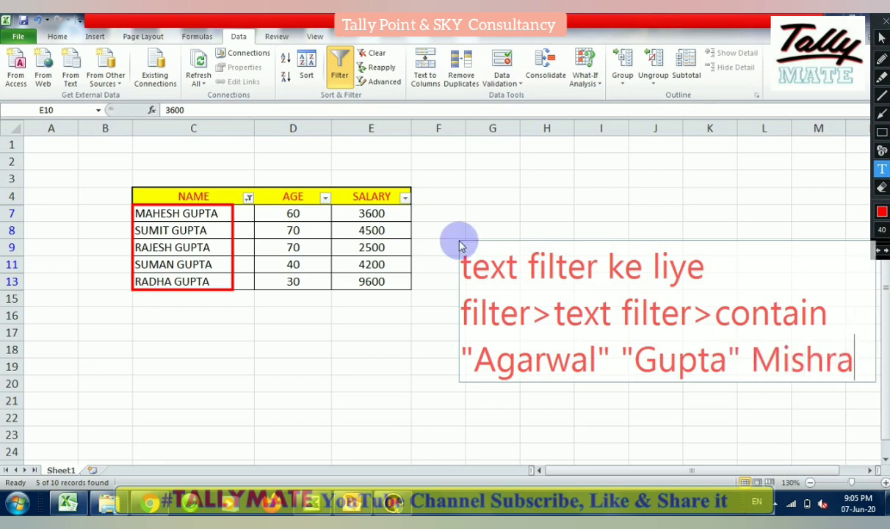
click(460, 245)
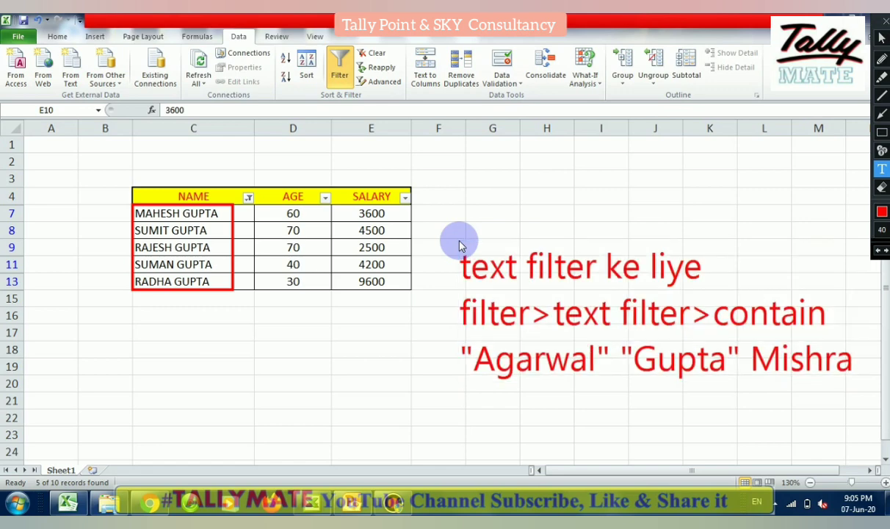
click(881, 38)
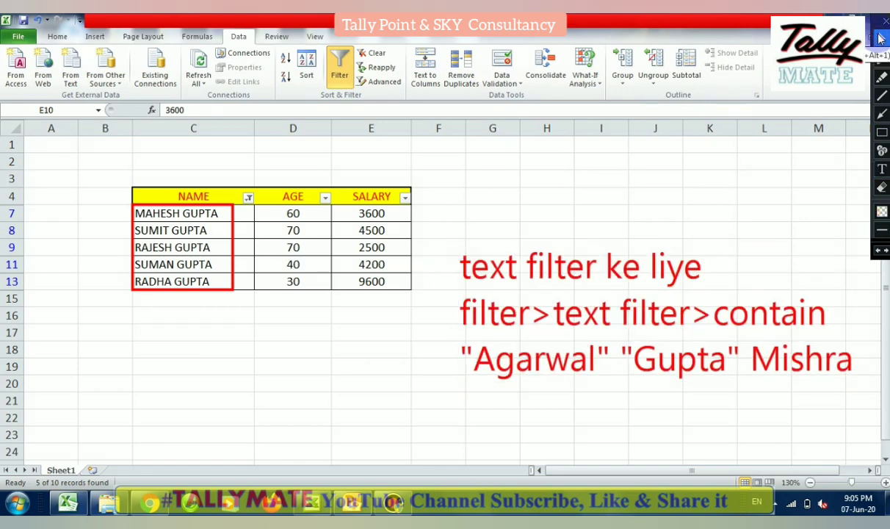
Set up a Contains text filter on the NAME column with the first surname listed in the note
click(248, 197)
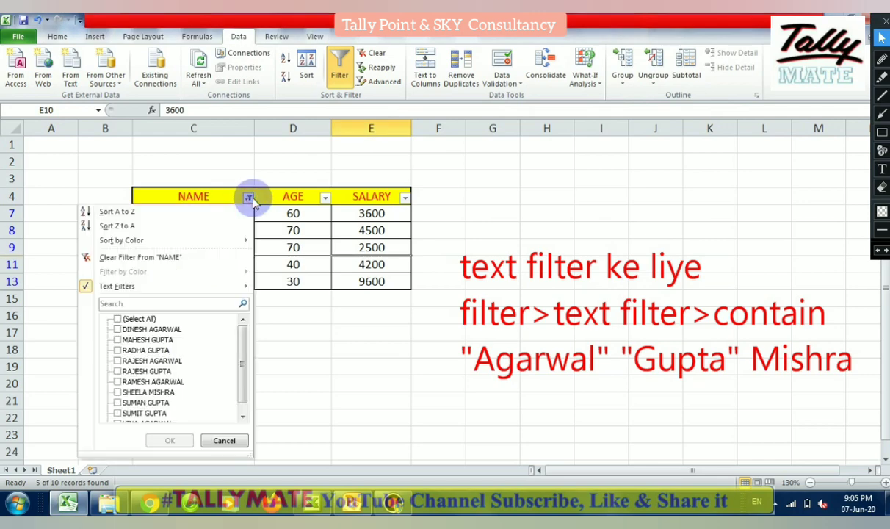
mouse_move(197, 289)
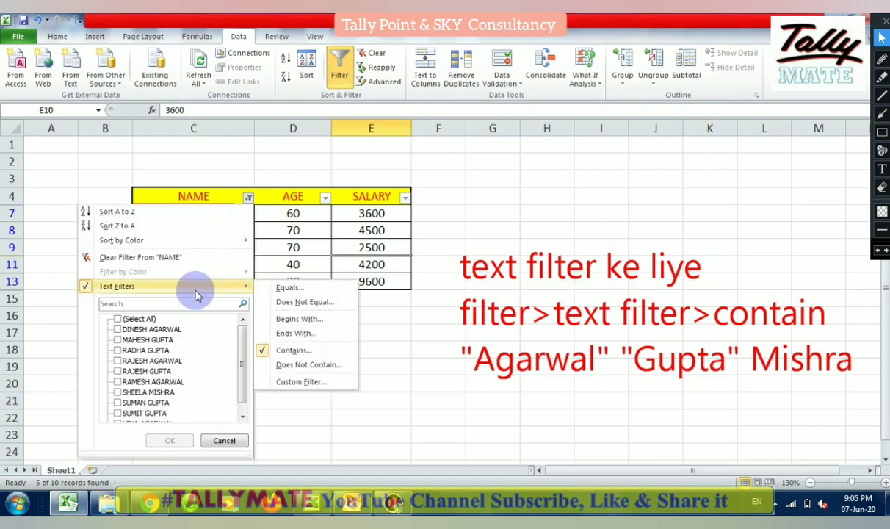
click(278, 351)
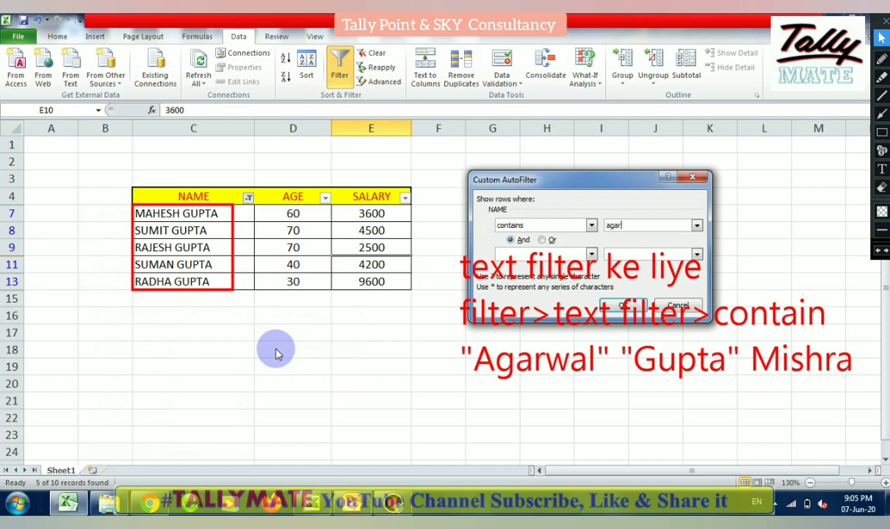
Draw an annotation arrow to the surname in the custom filter, and undo the arrow and the text-filter note
click(883, 114)
drag(739, 153, 639, 221)
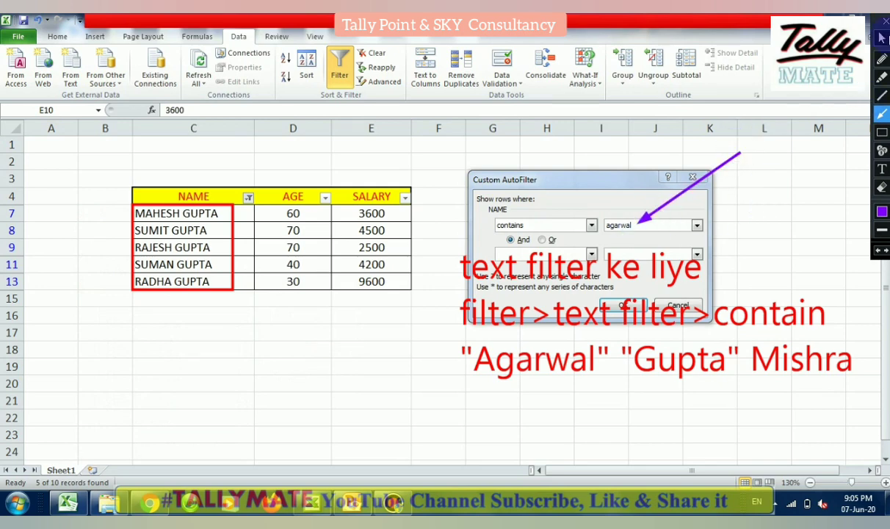
click(883, 132)
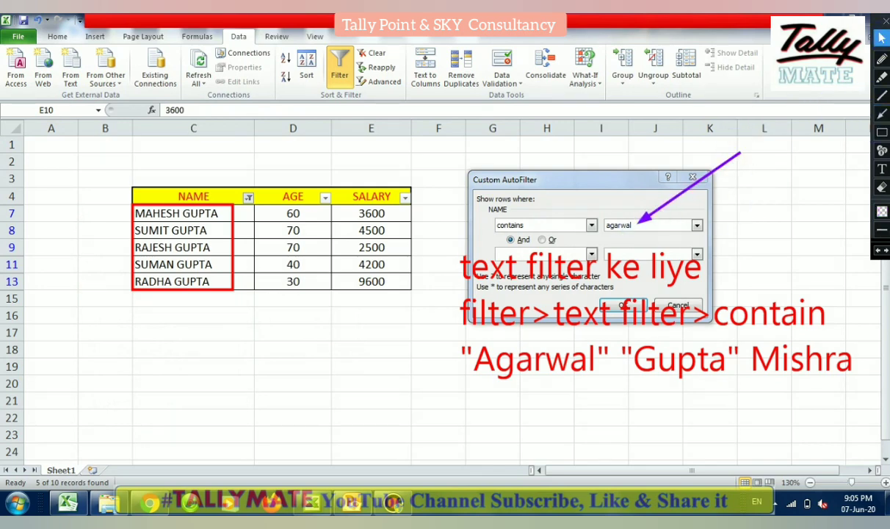
click(880, 252)
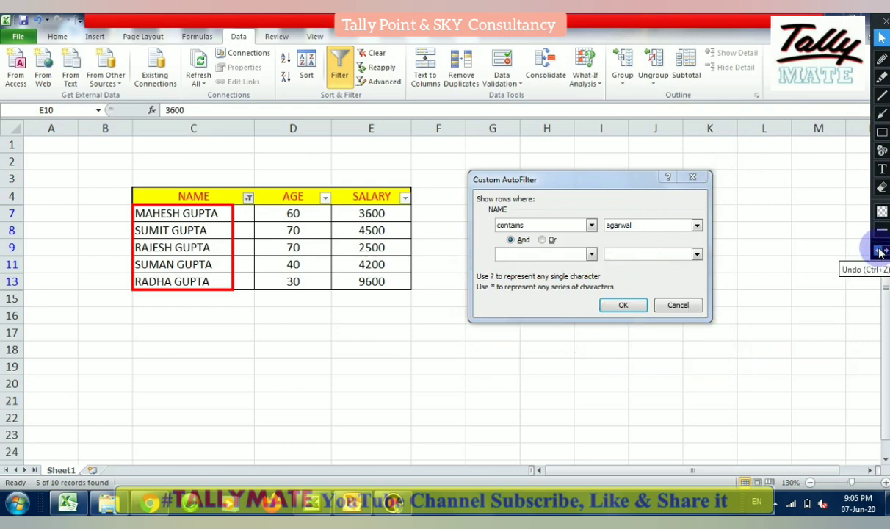
Apply the prepared Contains filter to the NAME column, and replace it with a Does Not Contain filter for the same surname
click(630, 305)
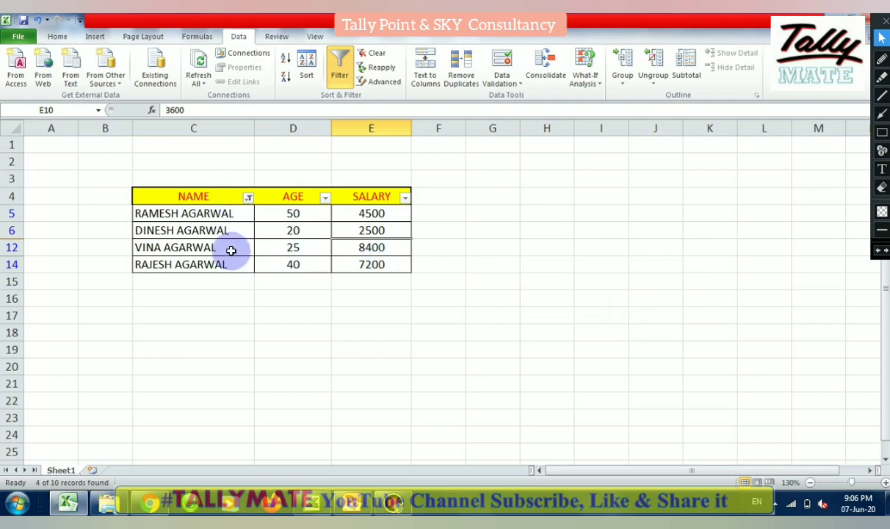
click(249, 197)
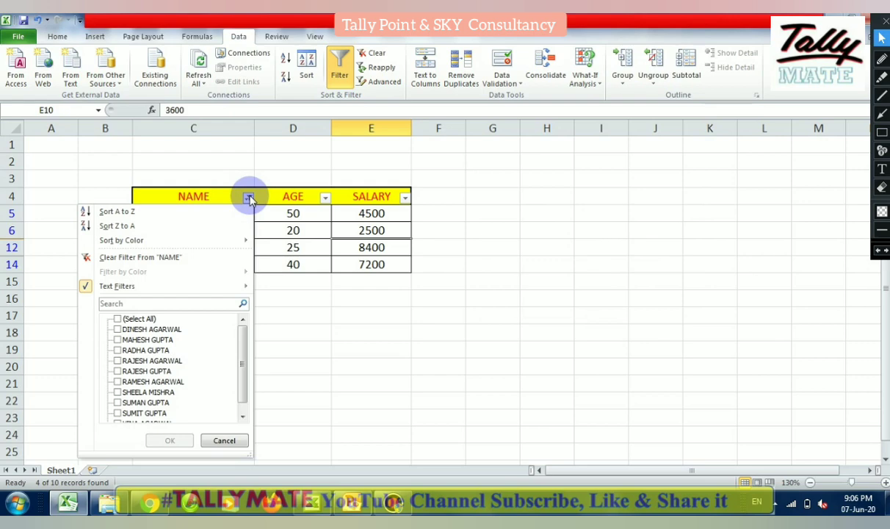
mouse_move(226, 285)
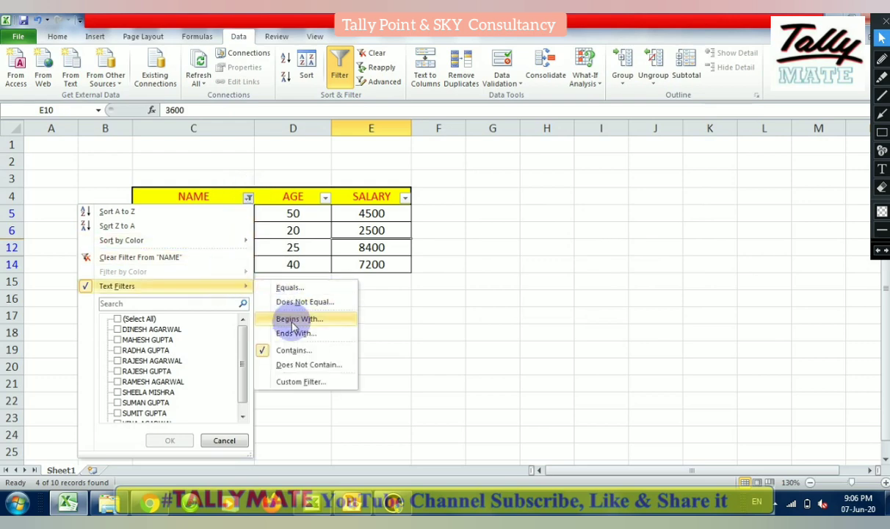
click(292, 366)
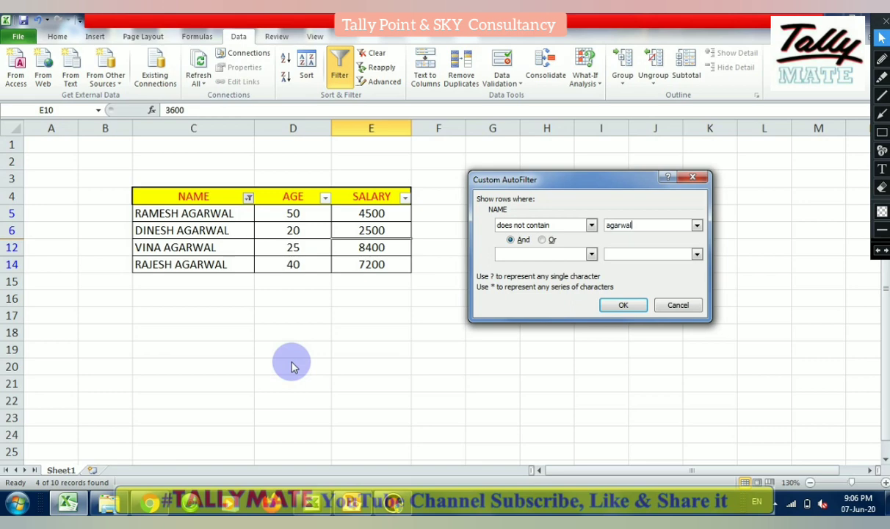
click(624, 305)
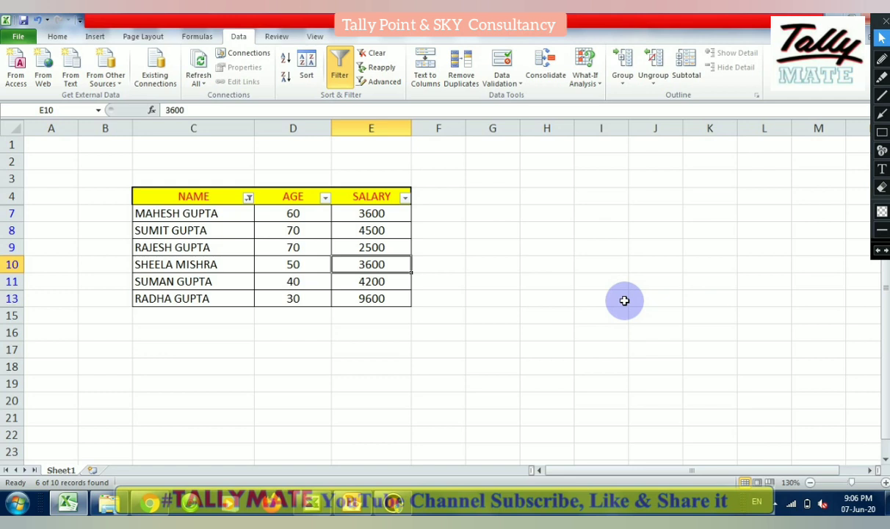
Start a red text annotation beside the table reading "agar aapko", with the first two surnames from the table joined by "aur" on the second line
click(881, 169)
click(466, 219)
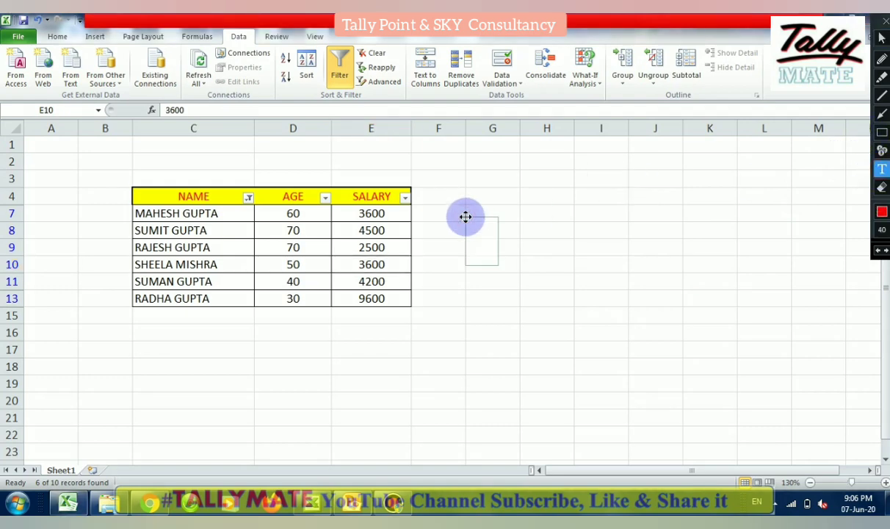
text(agarwa)
key(BackSpace)
key(BackSpace)
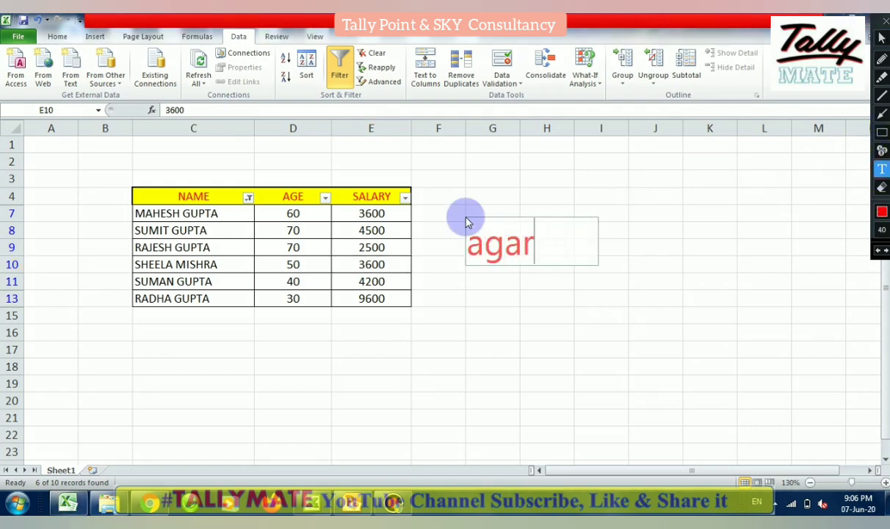
text(aapko)
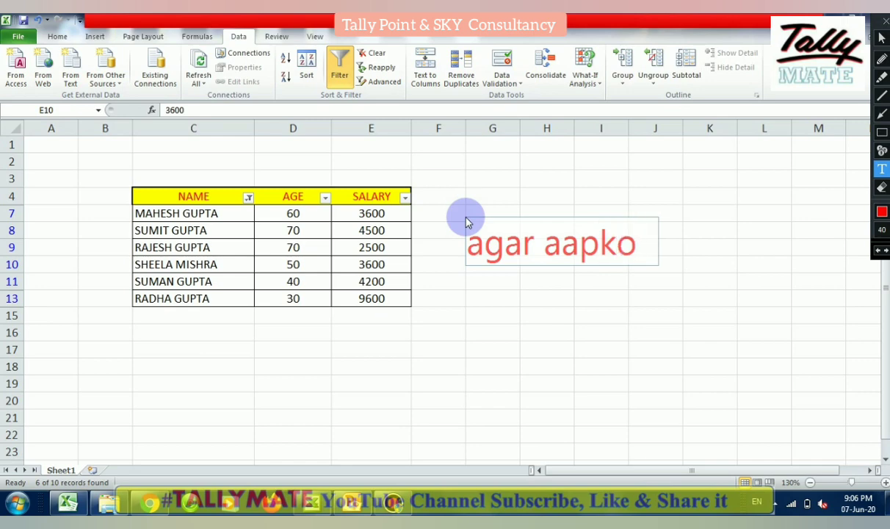
key(Return)
text(agarwa)
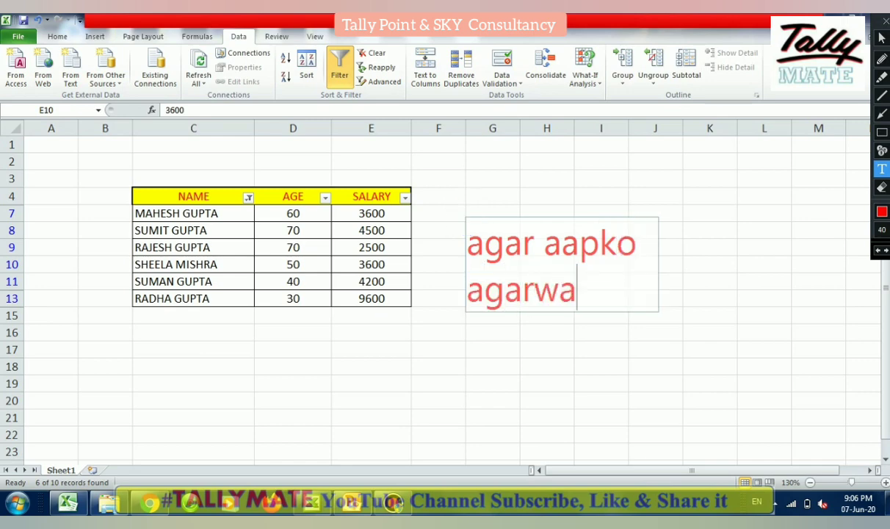
text(l aur gupta)
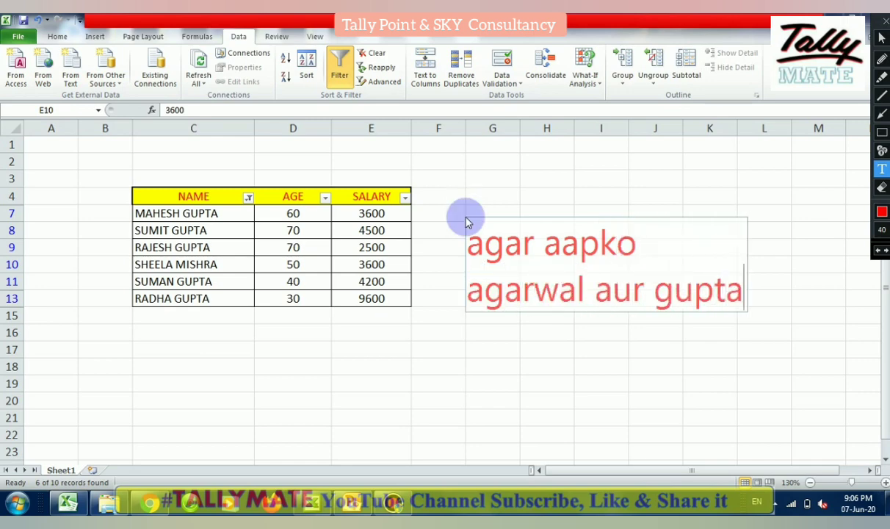
Complete the annotation with the lines "both chahiye to" and "or pe click kar denge", and return to the pointer
key(Return)
text(both chahi)
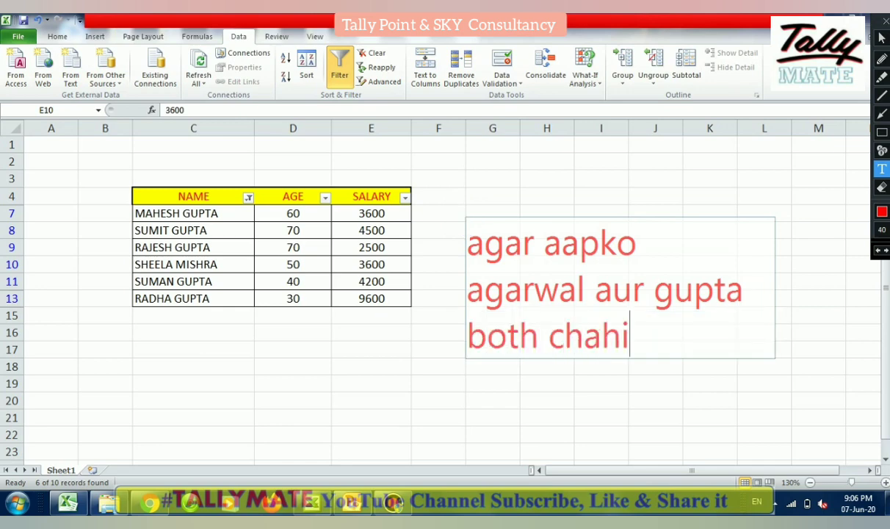
text(ye to)
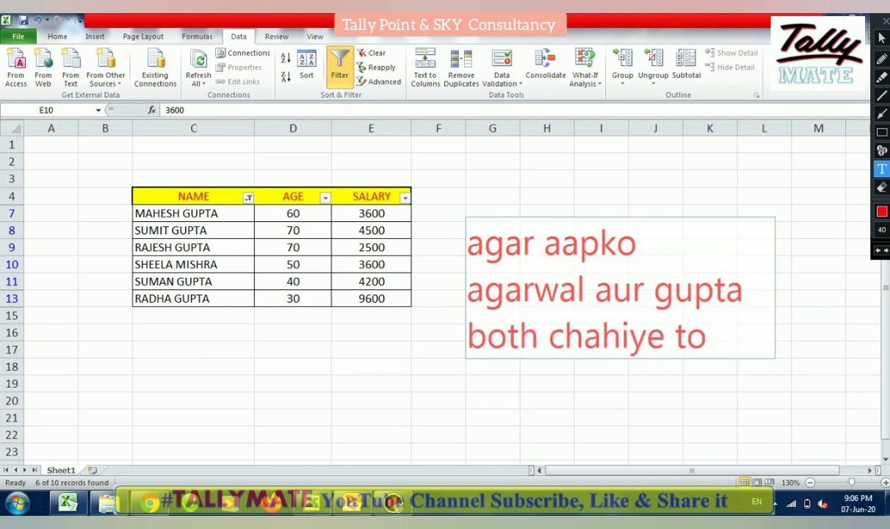
key(Return)
text(or p)
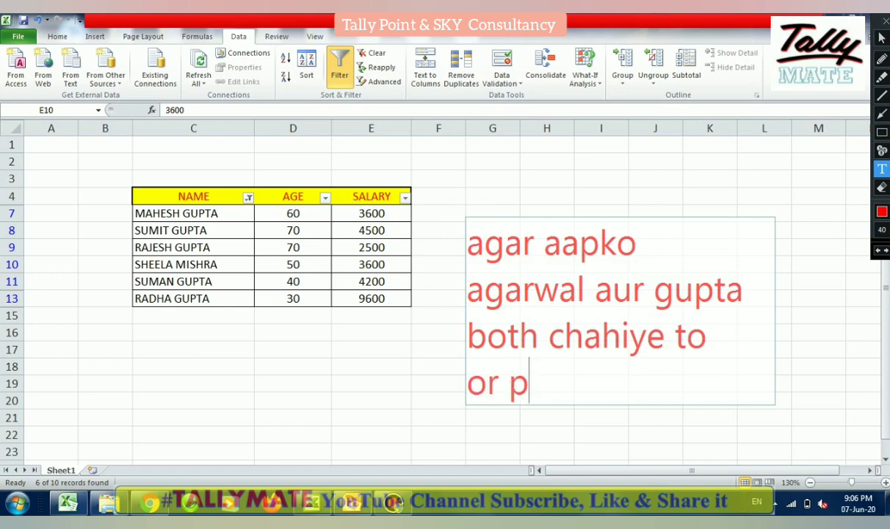
key(BackSpace)
key(BackSpace)
key(BackSpace)
key(BackSpace)
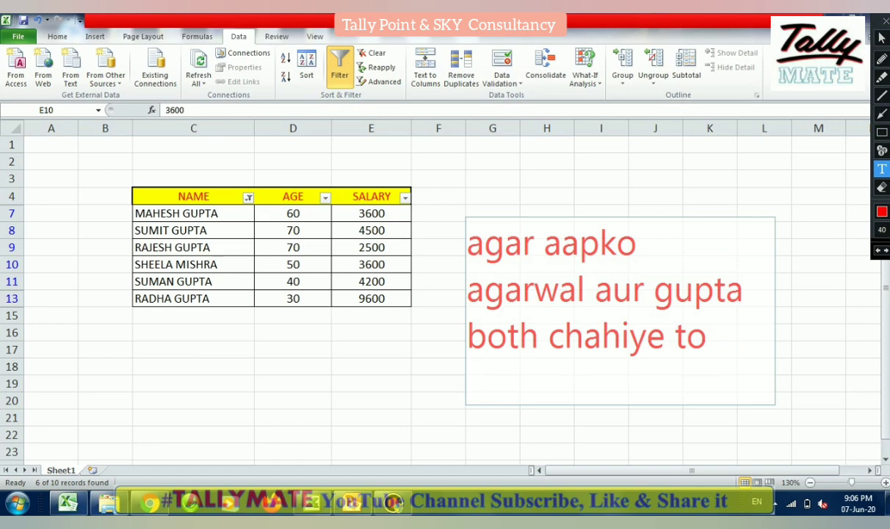
text(or pe c)
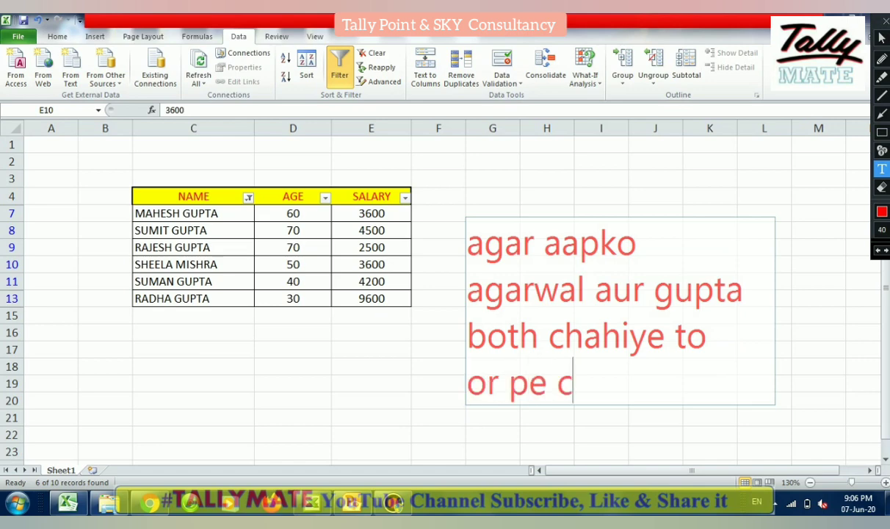
text(lick kar denge)
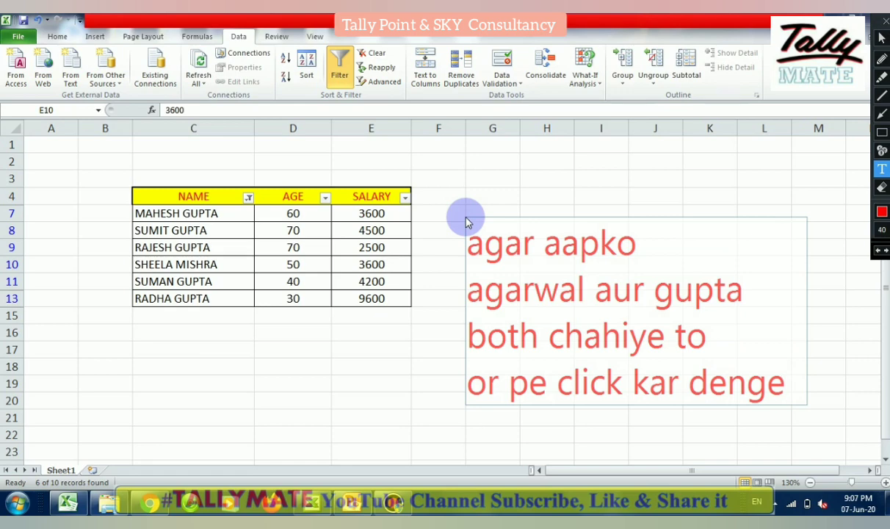
key(Escape)
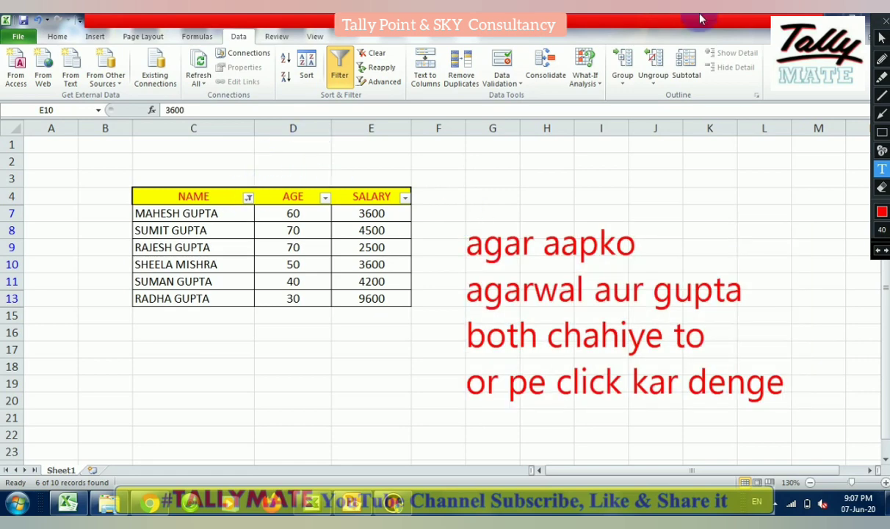
click(882, 38)
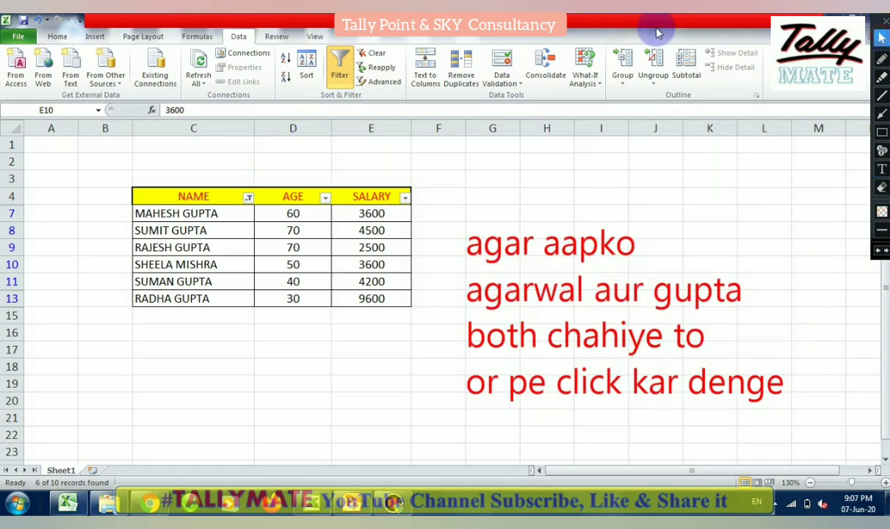
Start a Contains text filter on the NAME column, move its dialog below the table clear of the note, and combine the conditions with Or
click(248, 198)
mouse_move(209, 288)
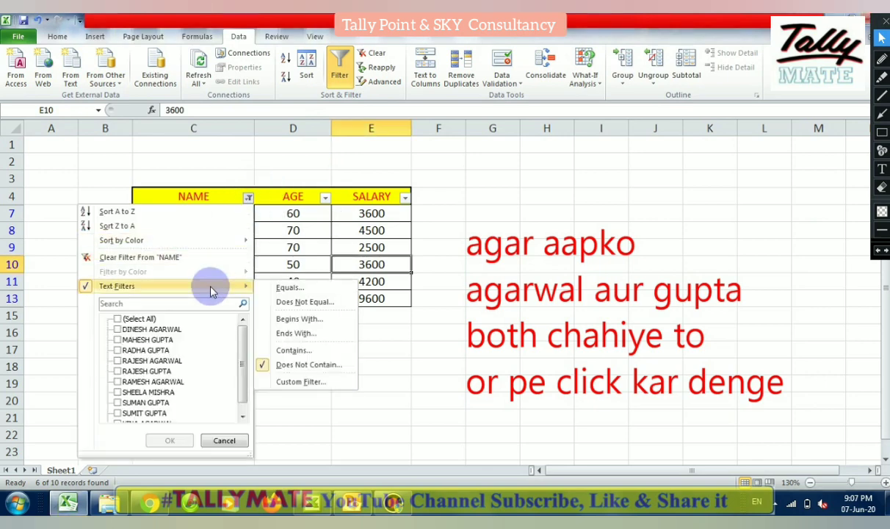
click(301, 352)
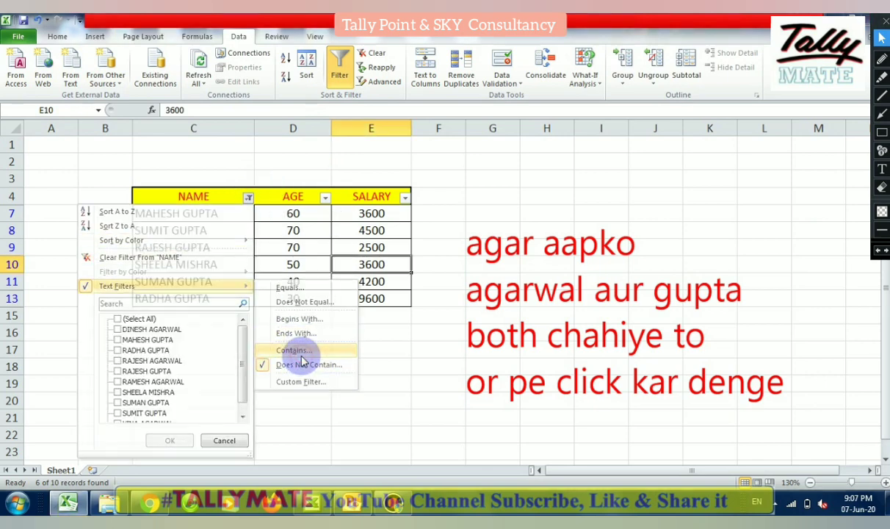
drag(562, 180, 262, 323)
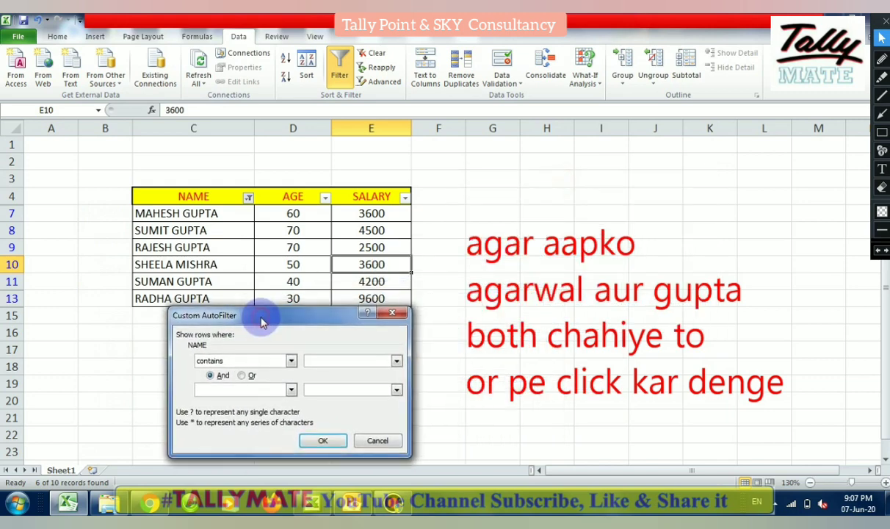
click(247, 376)
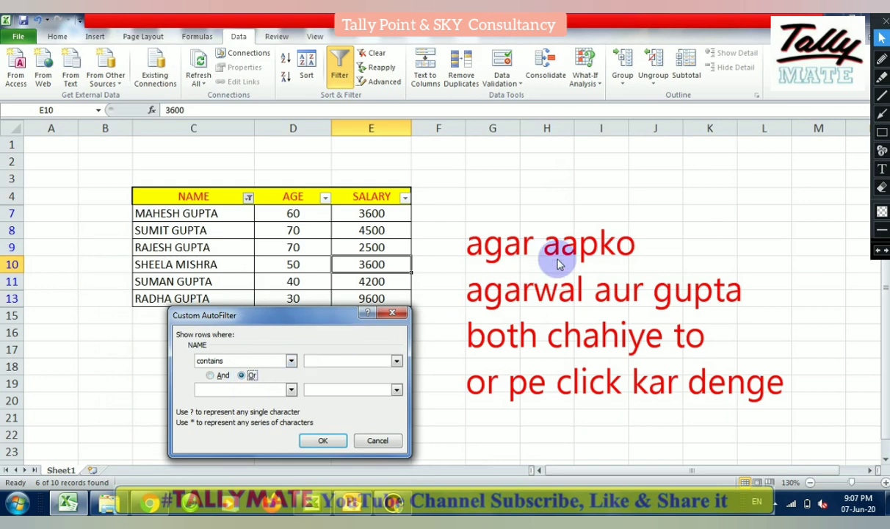
Draw a purple annotation arrow pointing to the Or option in the custom filter, and return to the pointer
click(882, 114)
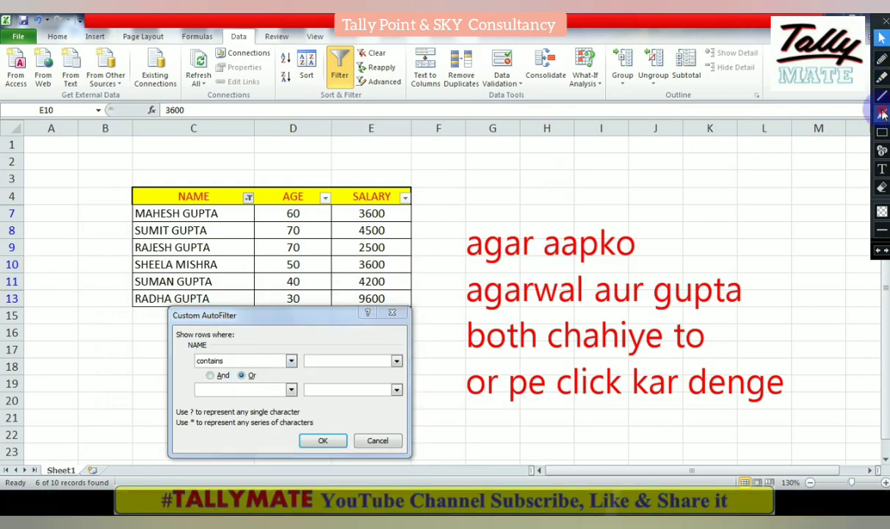
mouse_move(95, 371)
mouse_down()
mouse_move(217, 387)
mouse_move(239, 377)
mouse_up()
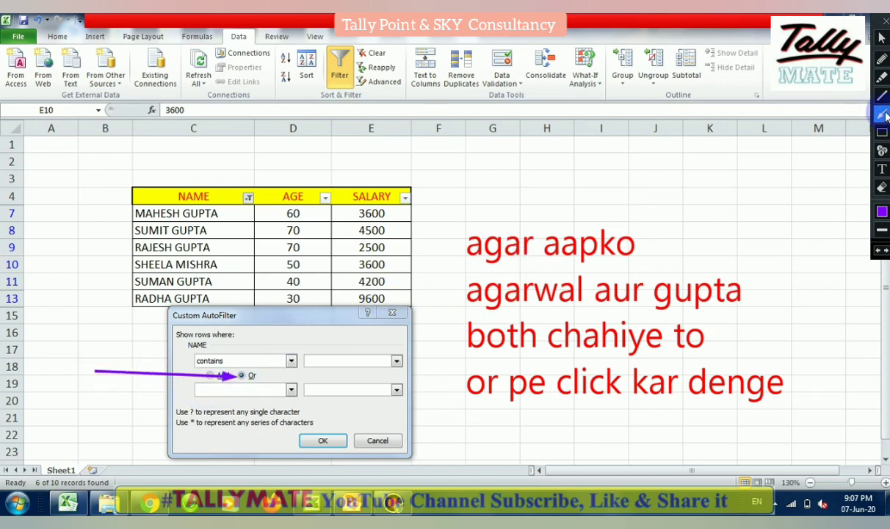
click(883, 38)
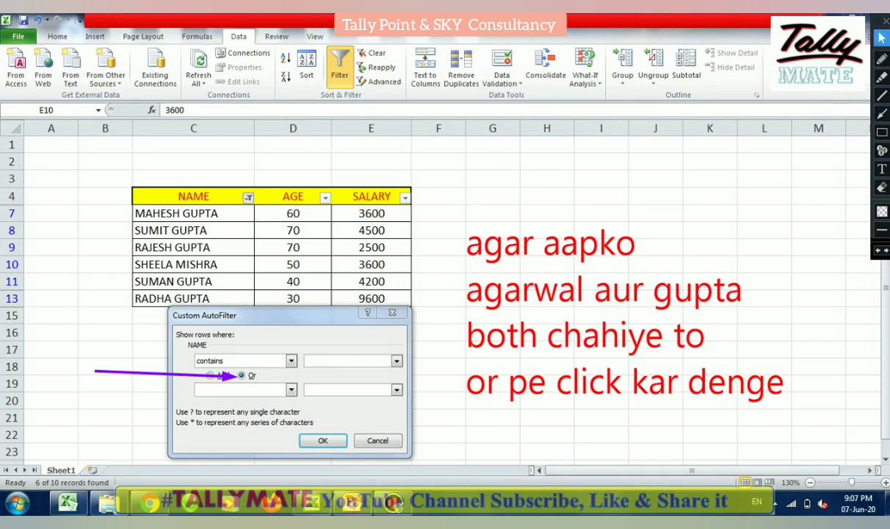
Set the second condition to contains, enter the note's two surnames as the two criteria, and apply the filter
click(291, 390)
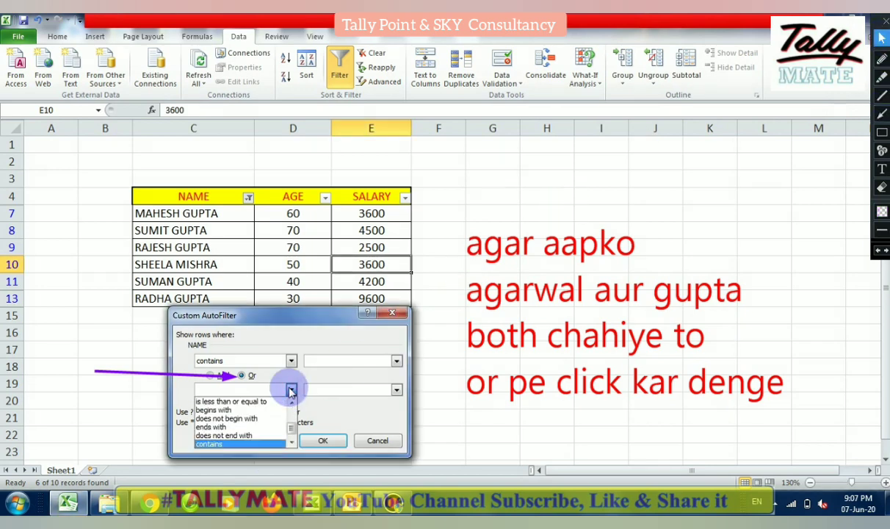
click(243, 444)
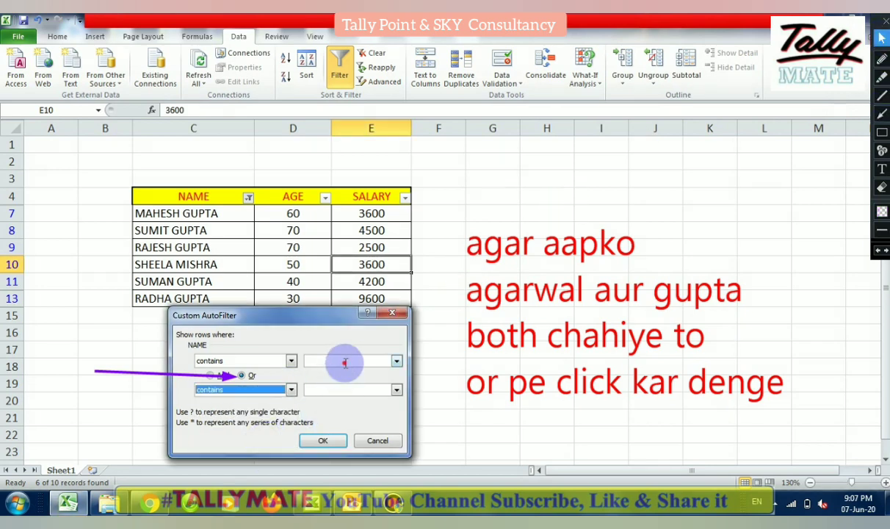
click(344, 362)
text(agarwal)
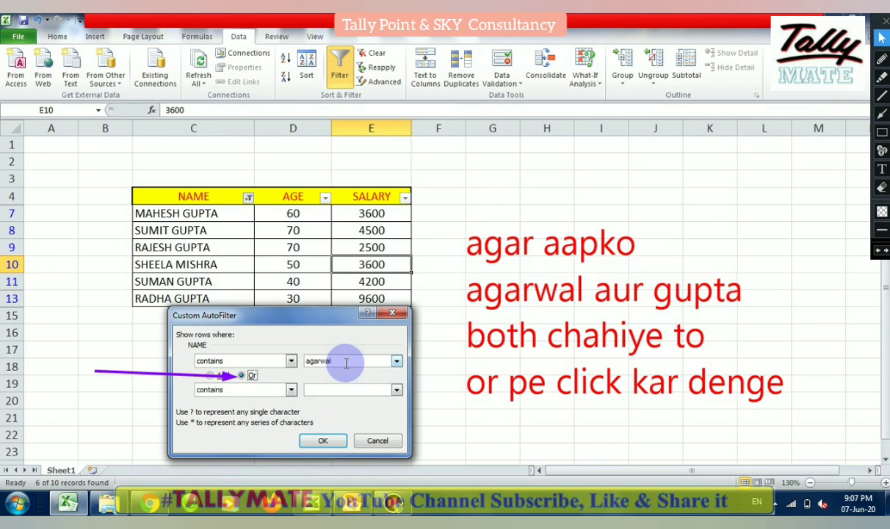
key(Tab)
key(Tab)
text(g)
click(328, 438)
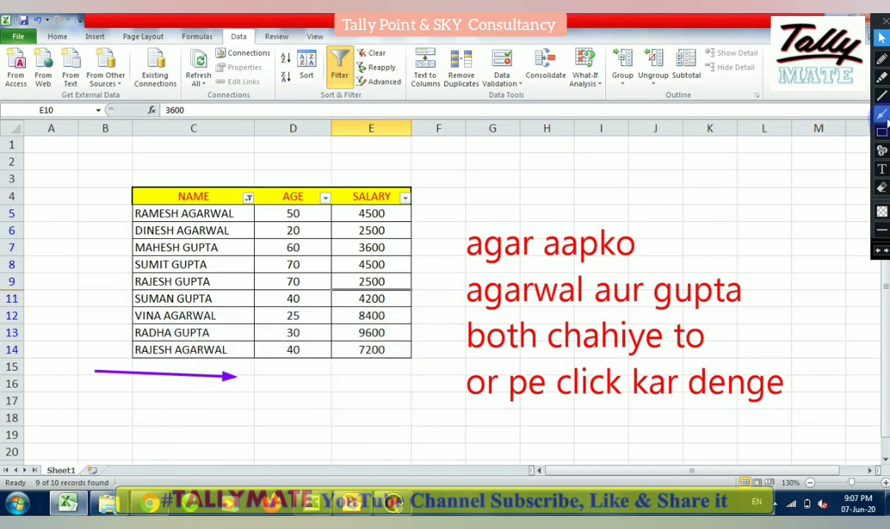
Draw purple annotation arrows to the names with the second surname in rows 7, 8, 9, 11 and 13
click(882, 113)
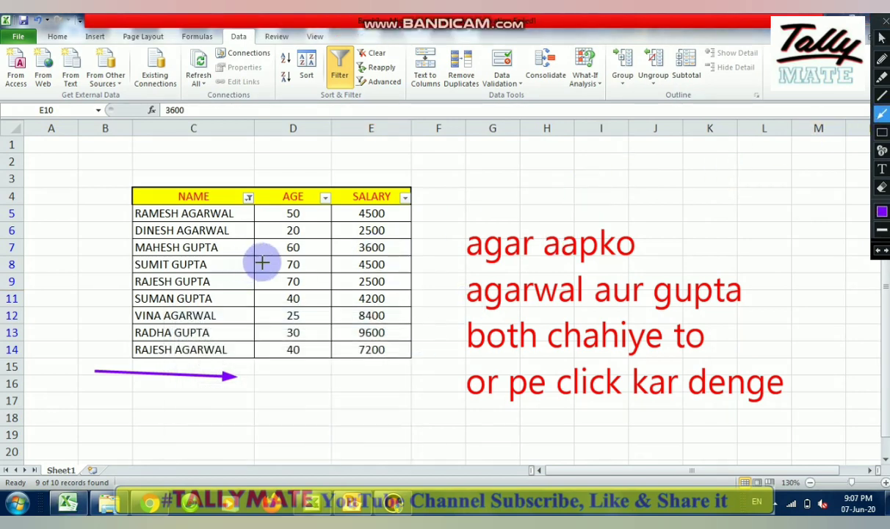
mouse_move(270, 264)
mouse_down()
mouse_move(220, 265)
mouse_move(221, 248)
mouse_up()
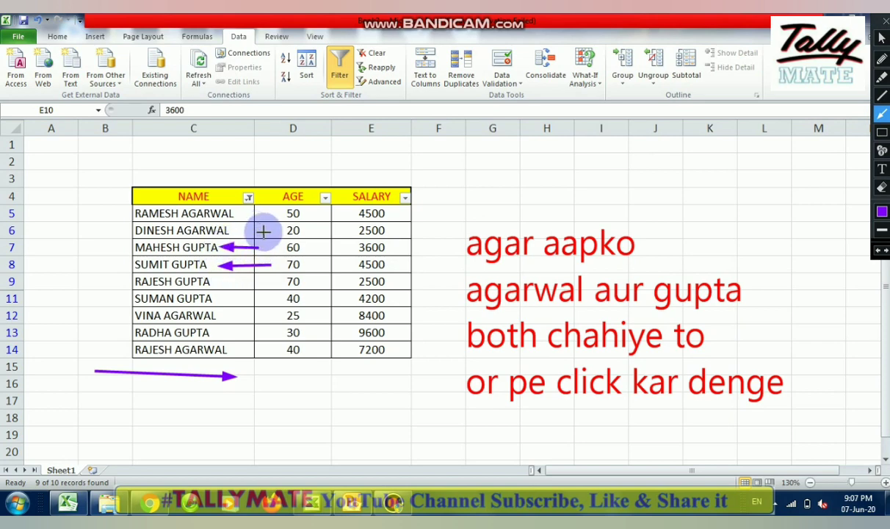
mouse_move(257, 280)
mouse_down()
mouse_move(221, 280)
mouse_move(229, 299)
mouse_move(220, 299)
mouse_up()
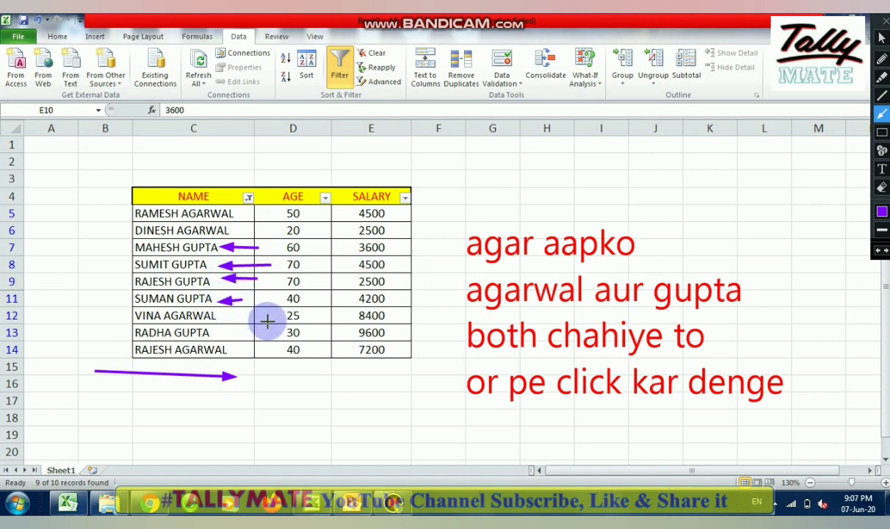
drag(252, 332, 222, 332)
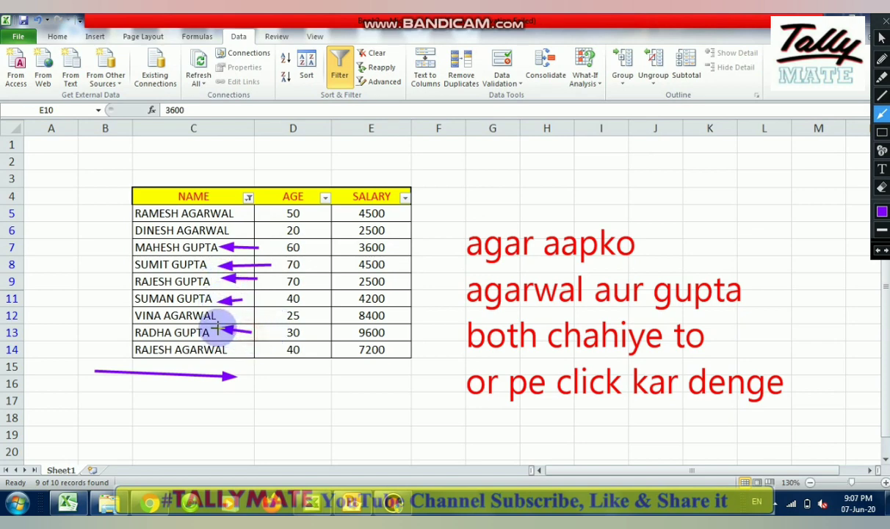
Change the annotation arrow colour to pink
click(881, 212)
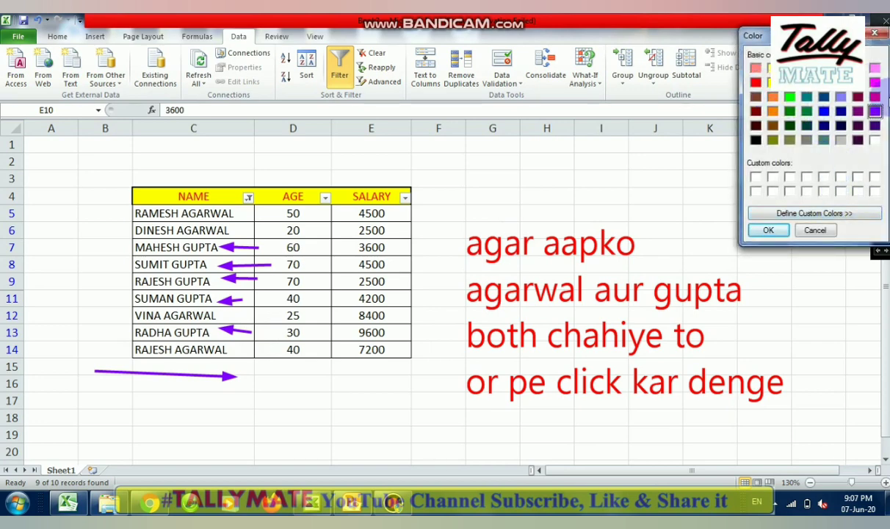
click(876, 97)
click(768, 230)
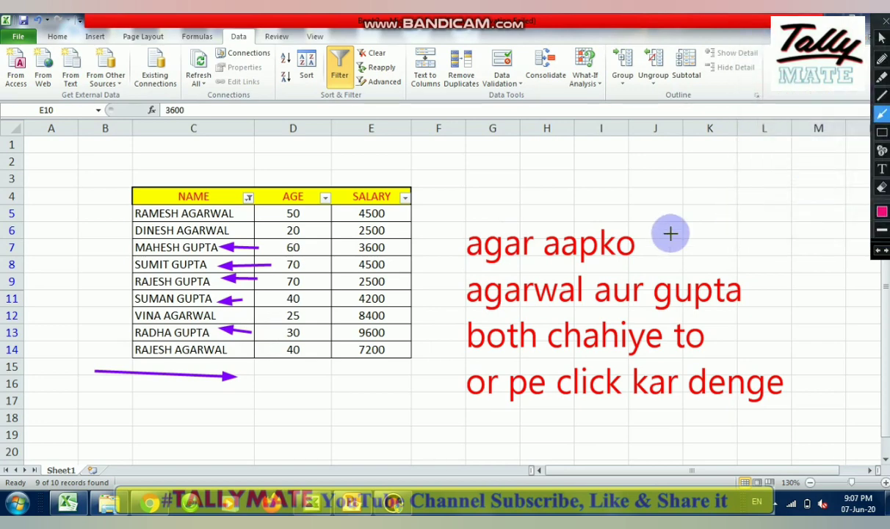
Draw pink annotation arrows to the names with the first surname in rows 5, 6, 12 and 14, and return to the pointer
mouse_move(279, 212)
mouse_down()
mouse_move(242, 211)
mouse_move(248, 232)
mouse_move(237, 232)
mouse_up()
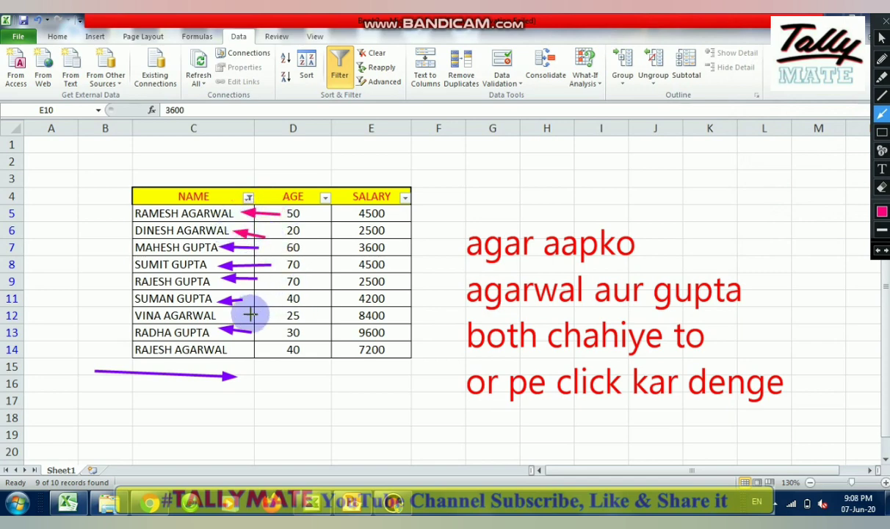
drag(251, 313, 220, 315)
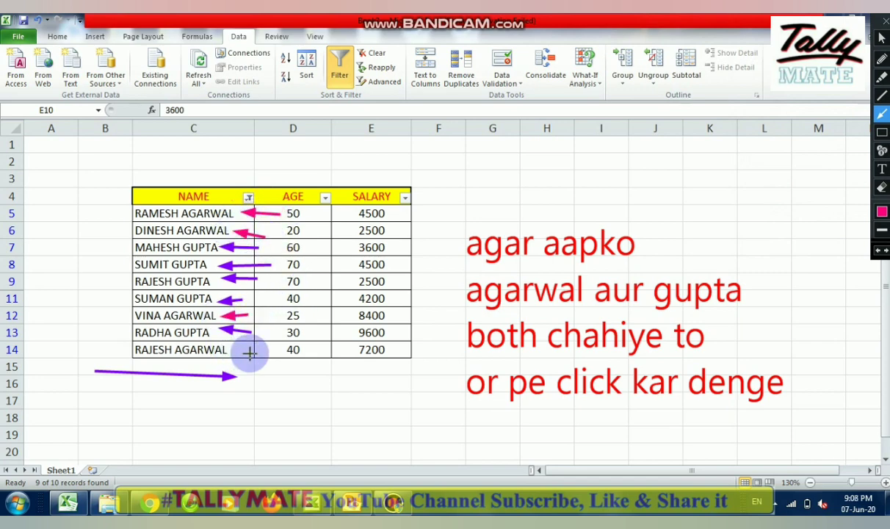
drag(259, 352, 234, 349)
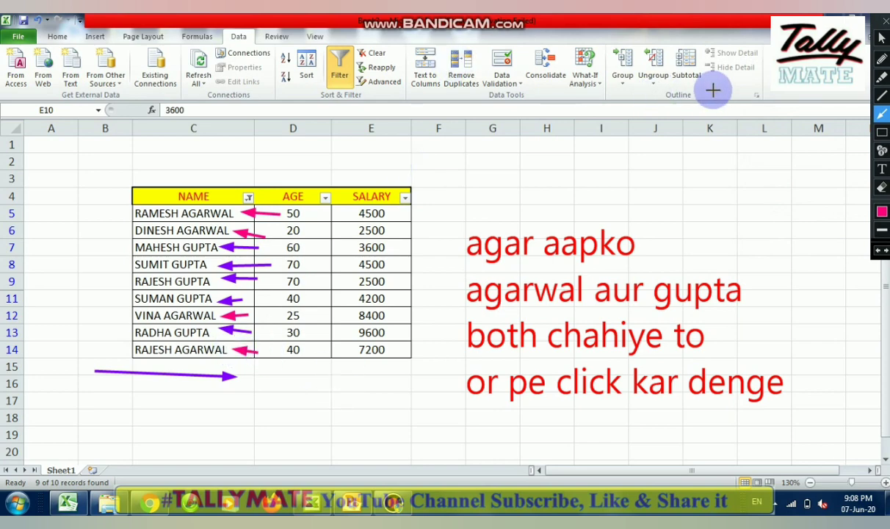
click(881, 39)
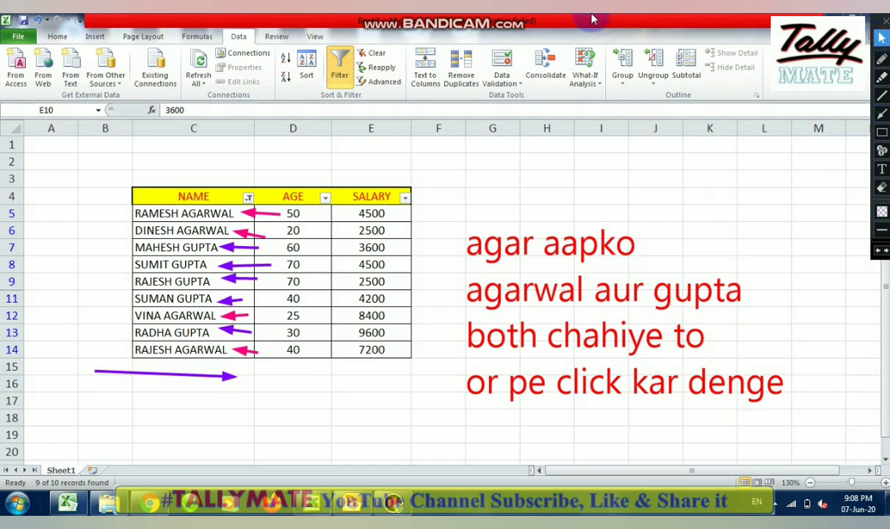
click(590, 19)
mouse_move(569, 19)
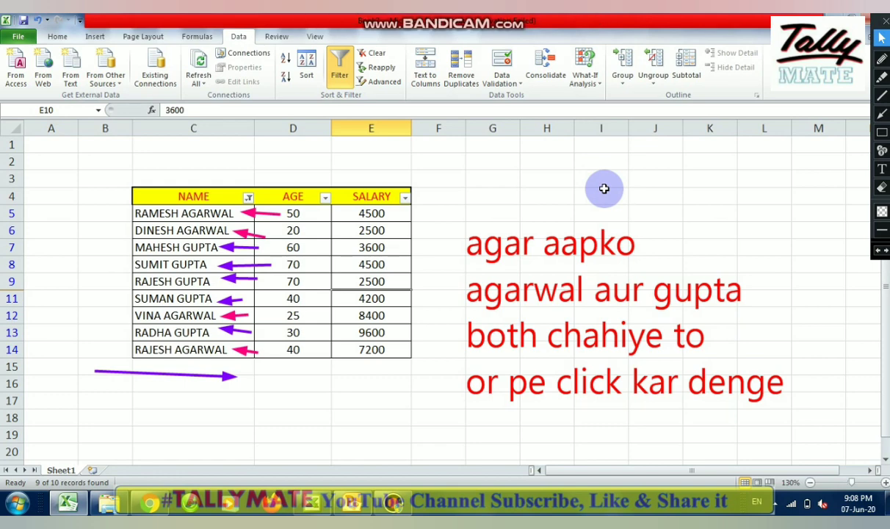
Undo all the annotation arrows and the red text note beside the table
click(879, 254)
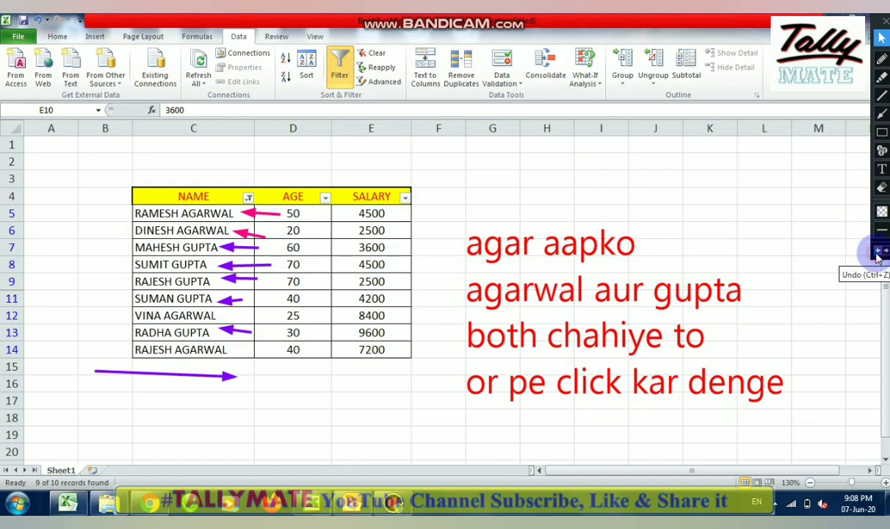
click(879, 255)
click(878, 254)
click(878, 255)
click(879, 254)
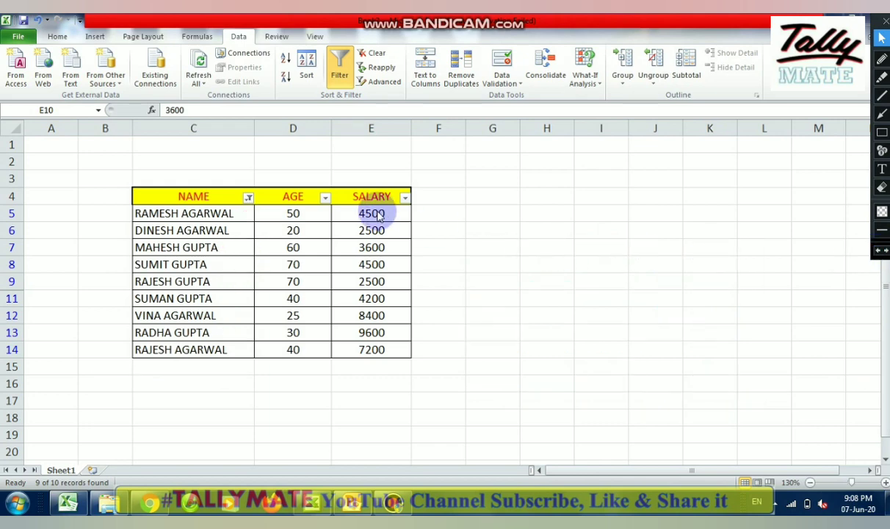
Turn off the filter on the table and select the header cells C4:E4
click(344, 67)
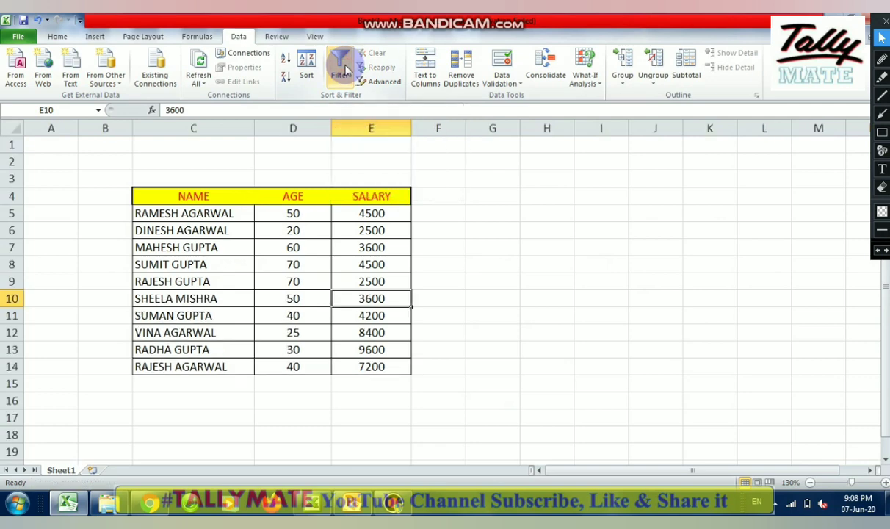
click(199, 197)
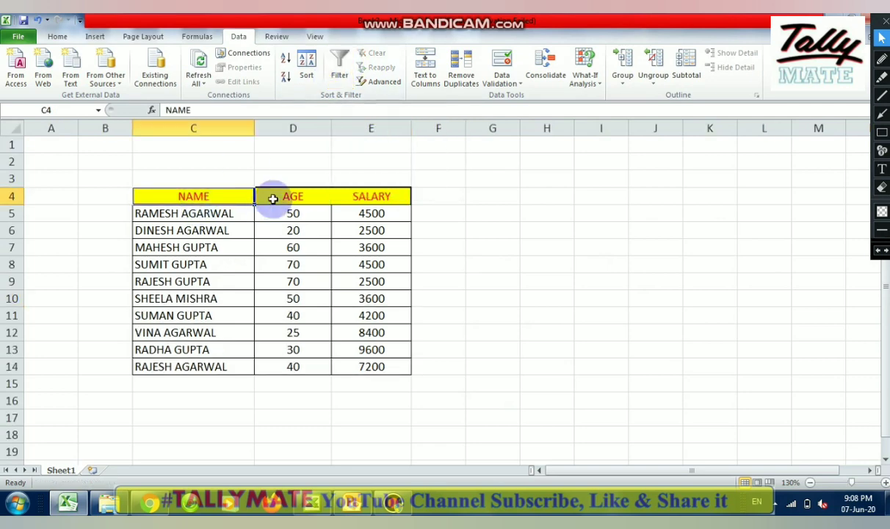
drag(273, 198, 363, 198)
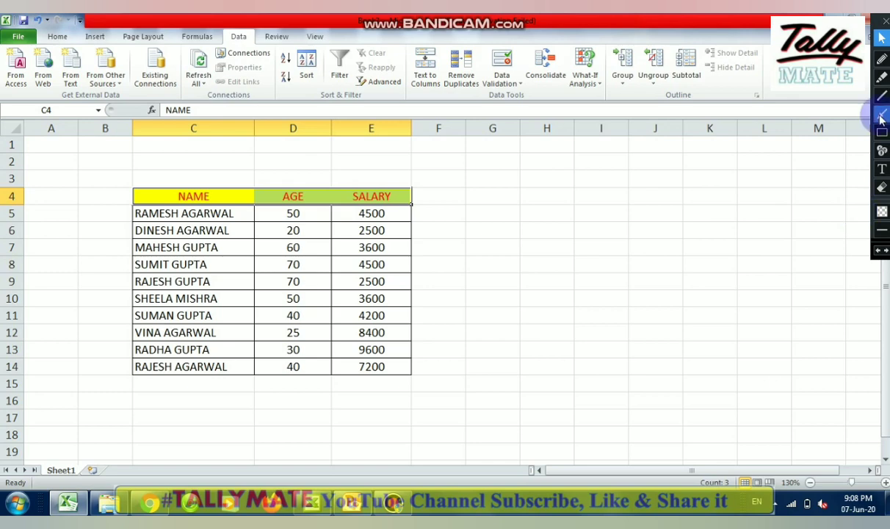
Start a red text annotation beside the table reading "filter value ke total ke liye" on two lines
click(883, 169)
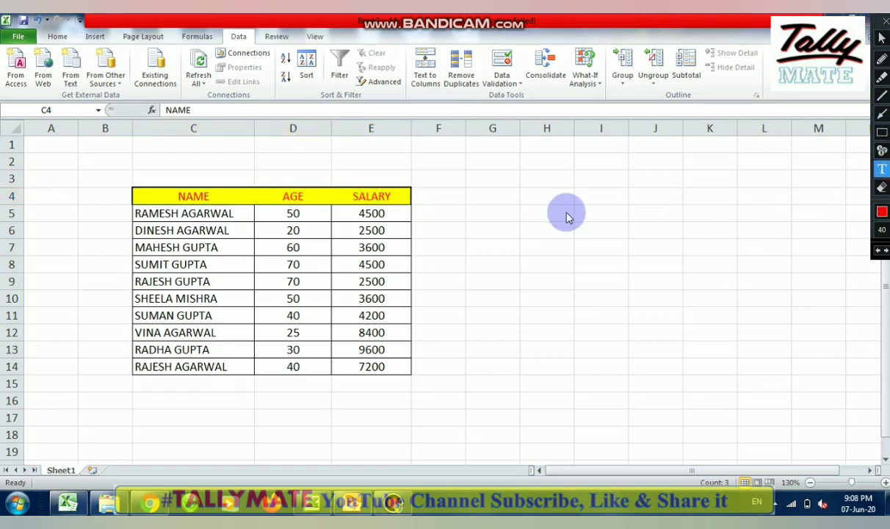
click(499, 198)
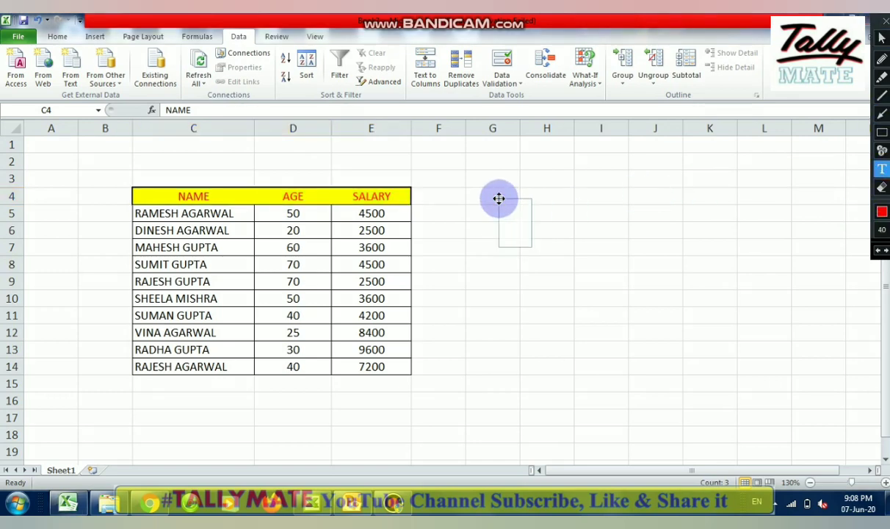
text(filter )
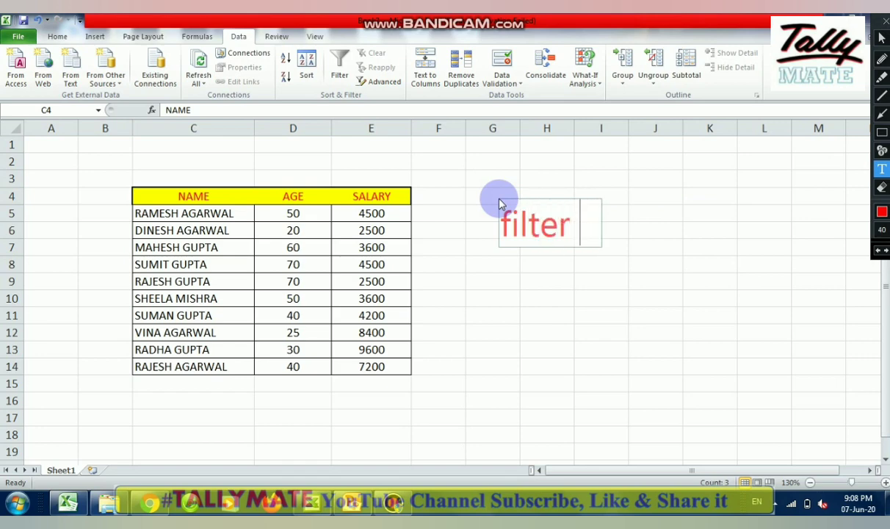
text(value)
text(k)
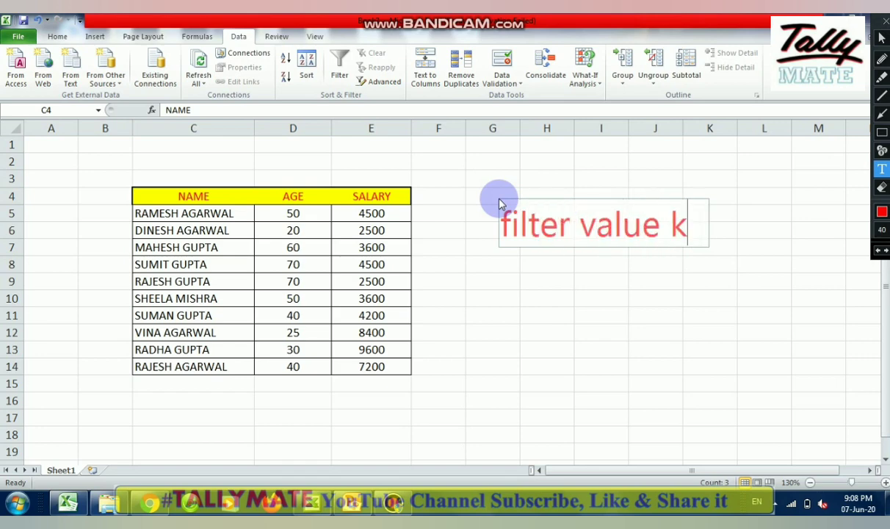
text(e)
key(Return)
text(total )
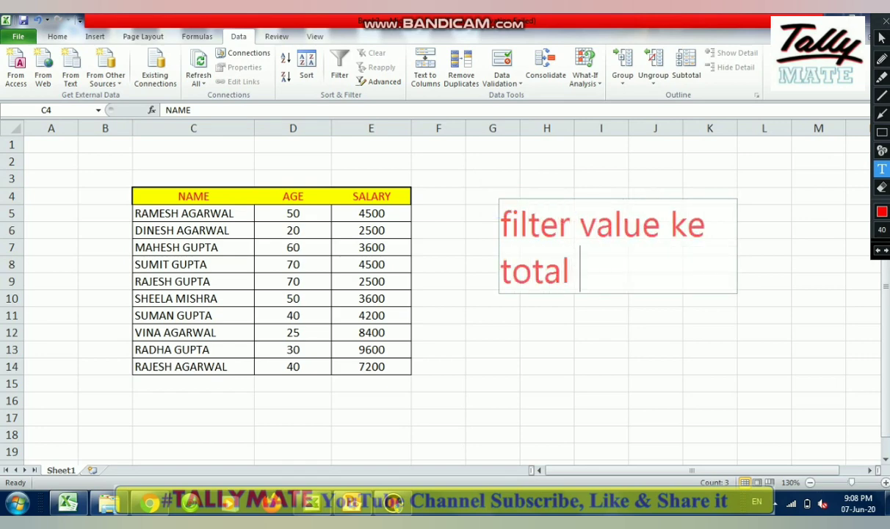
text(ke liye)
key(Return)
Add the lines "sum(e5:e14)" and "ki jagah" to the text annotation
text(su)
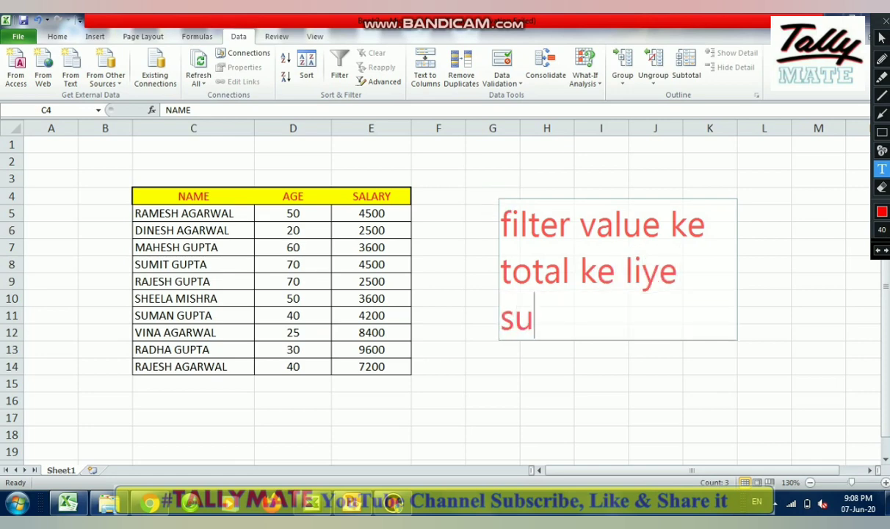
text(m)
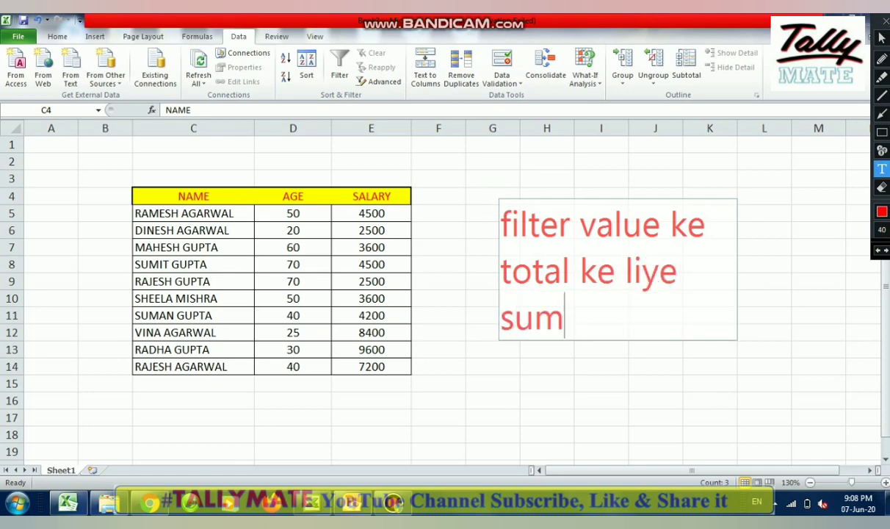
text((a)
key(BackSpace)
text(e5)
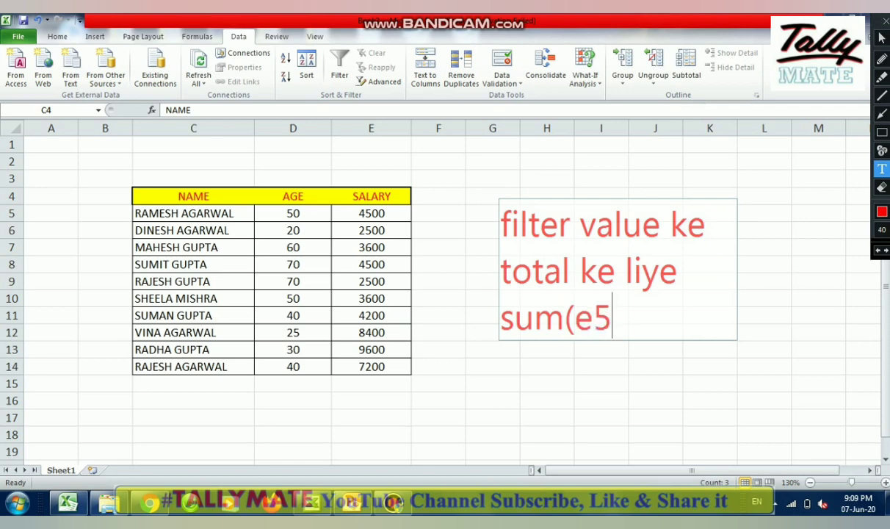
text(:e14)
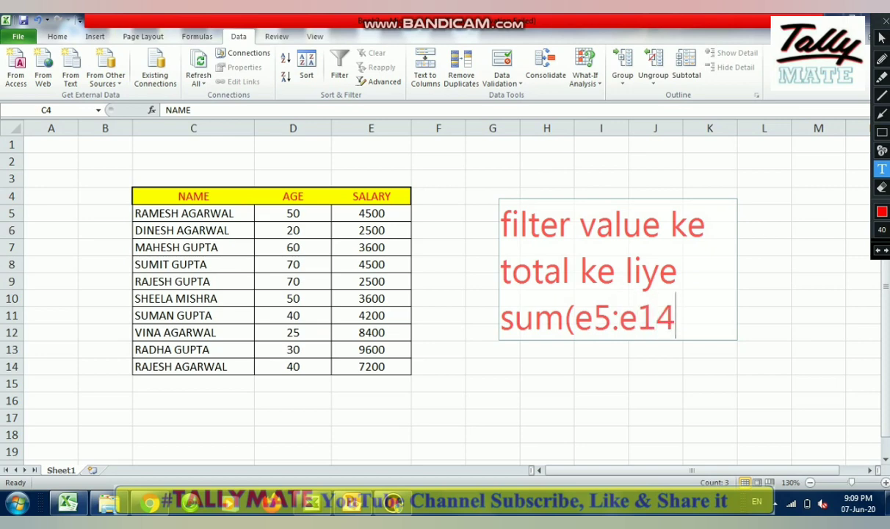
text())
key(Return)
text(ki )
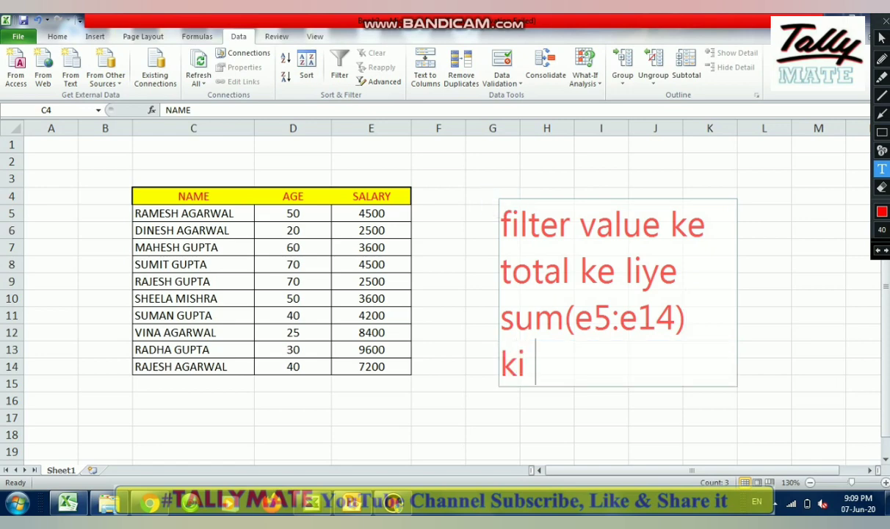
text(jagah)
key(Return)
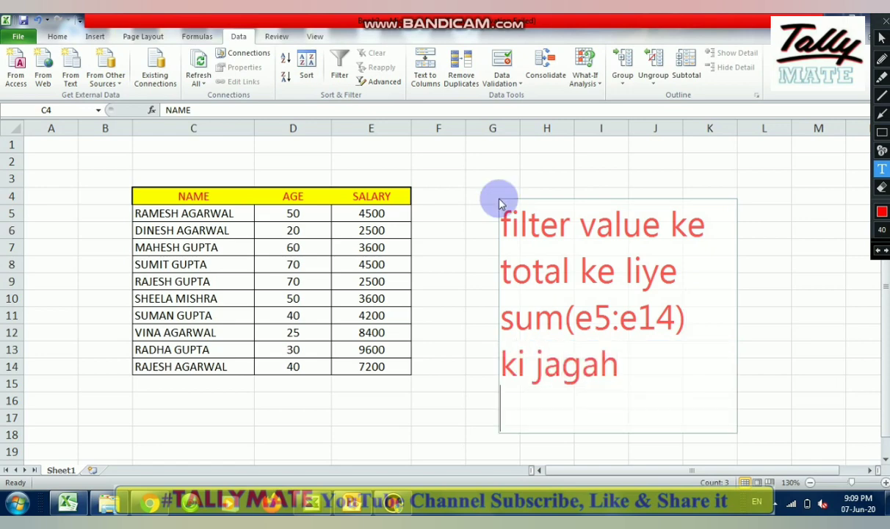
Finish the text annotation with the line "subtotal(9,e5:e14)" and place it on the sheet
text(subtotal)
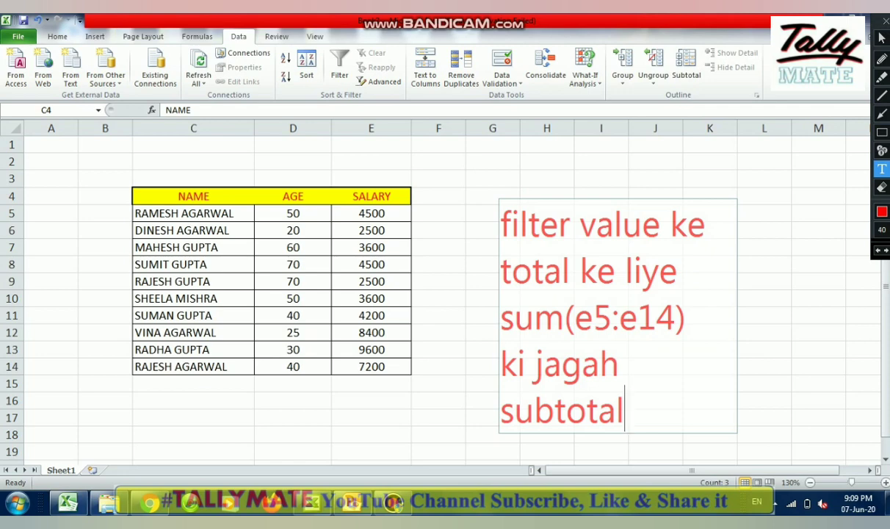
text(9)
key(BackSpace)
text((9)
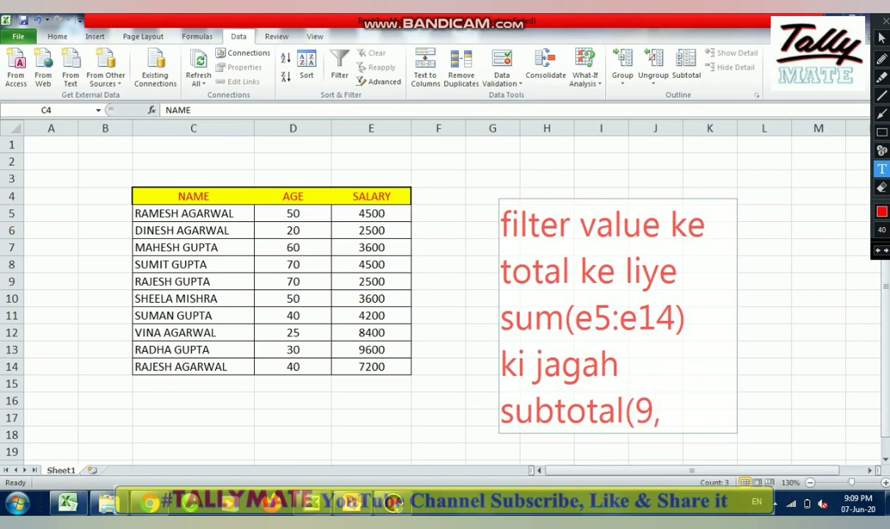
text(,e5:)
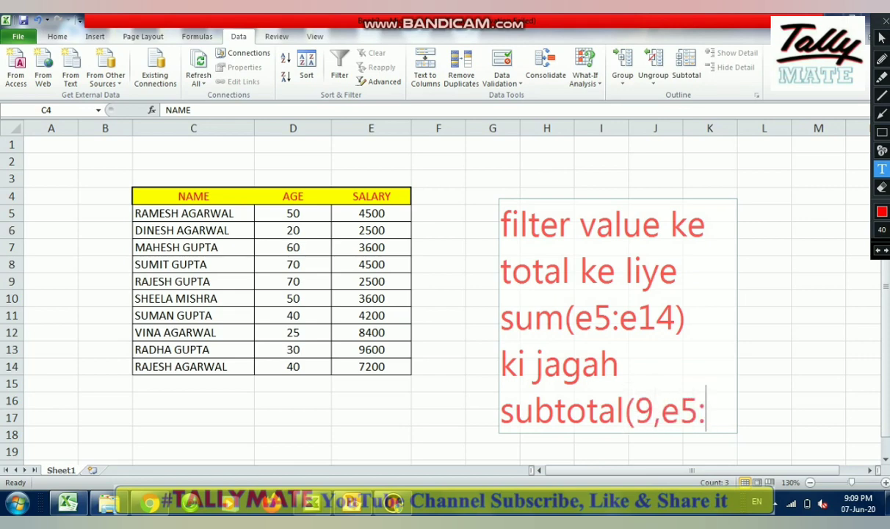
text(e14)
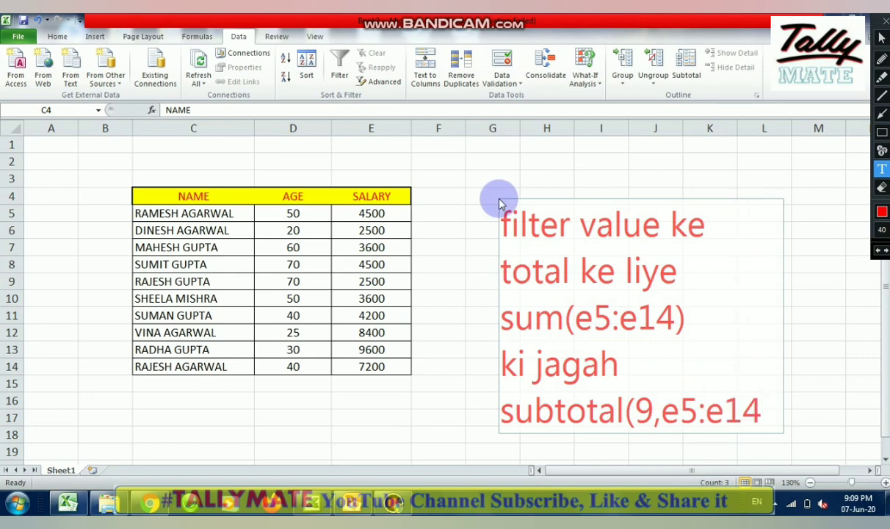
text())
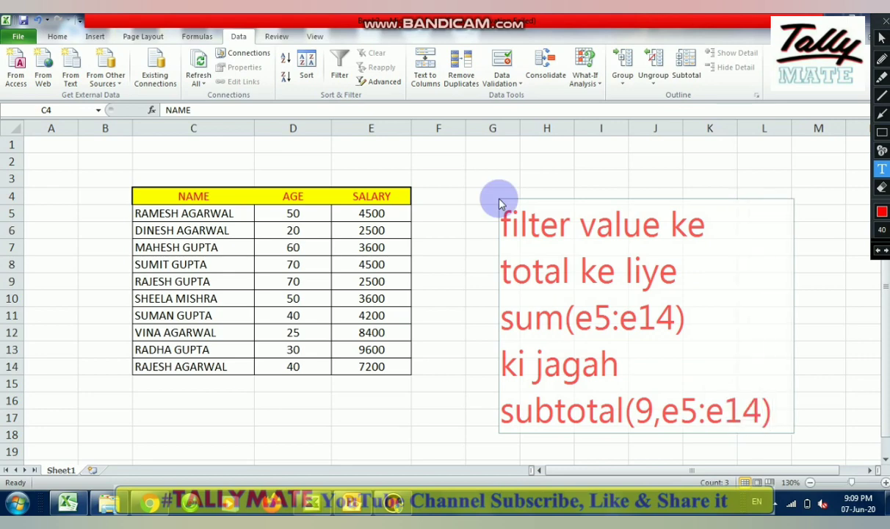
click(498, 195)
Strike through "sum(e5:e14)" in the note with a blue annotation line, and return to the pointer
click(882, 95)
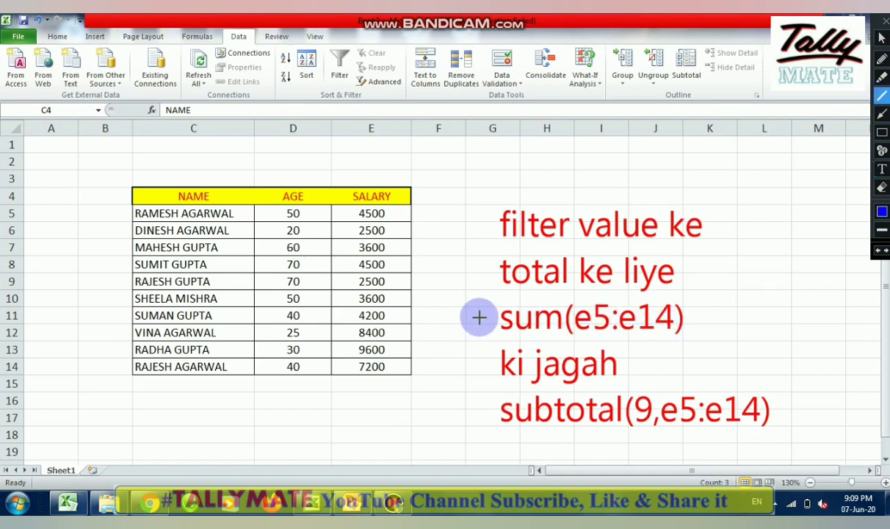
drag(480, 317, 693, 317)
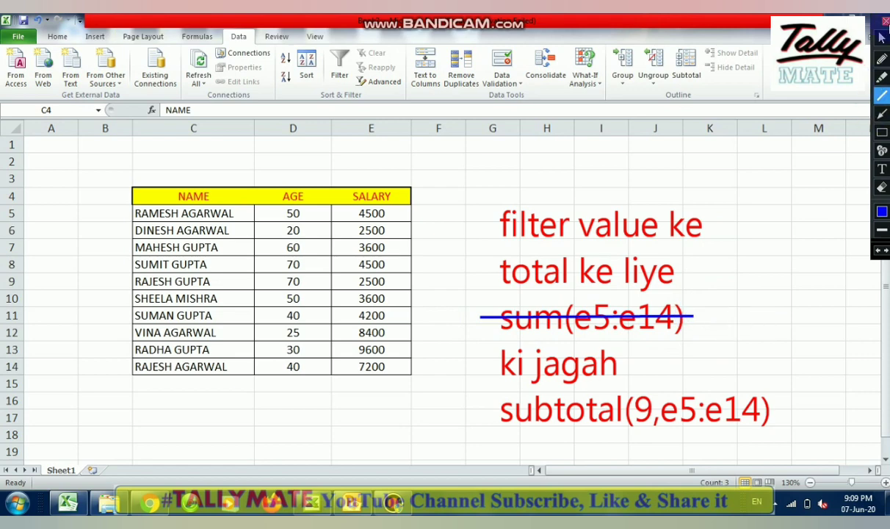
click(882, 37)
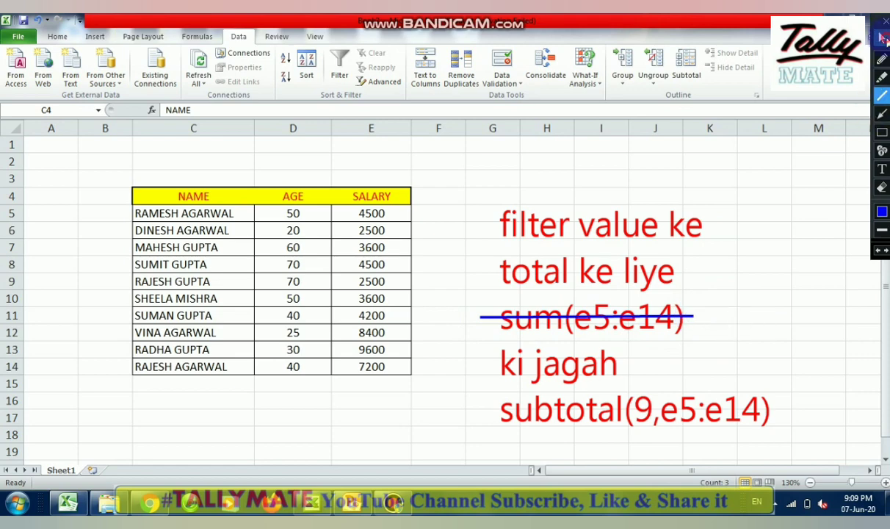
Enter the formula =SUBTOTAL(9,E5:E14) in cell E16 and reselect that cell
click(370, 397)
text(=)
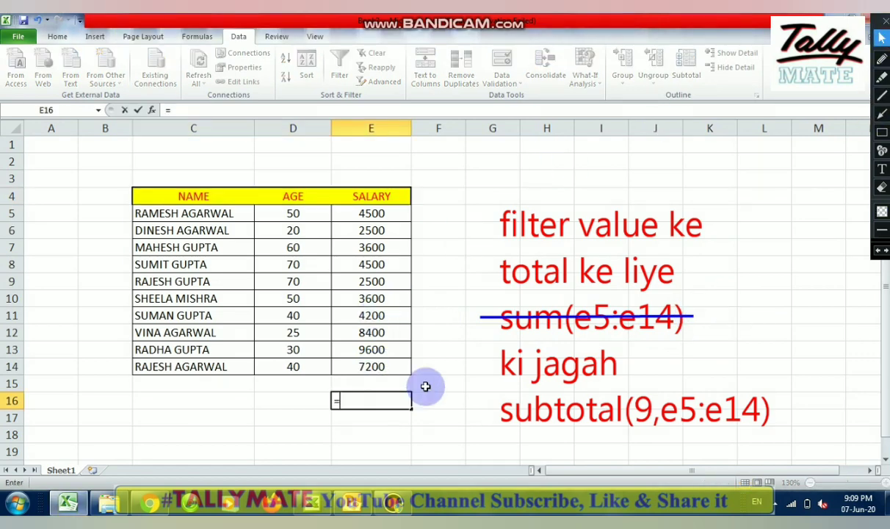
text(subtota)
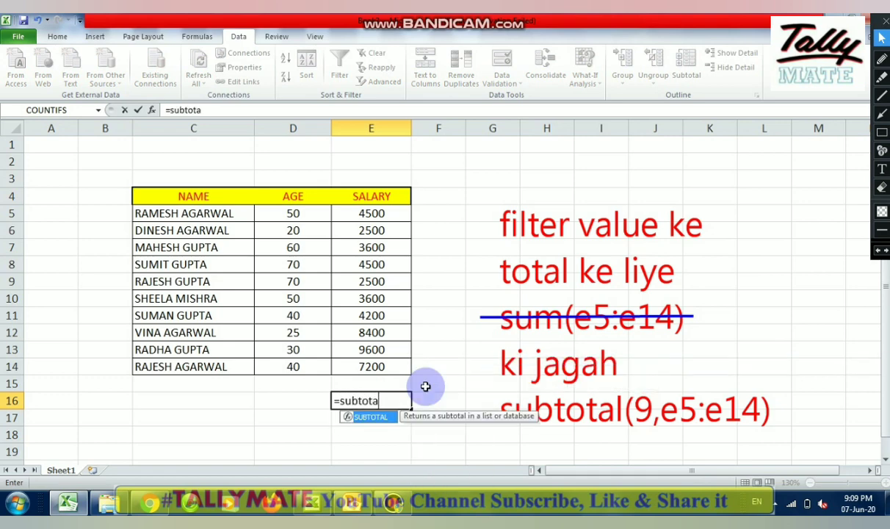
text(l*)
key(BackSpace)
text(()
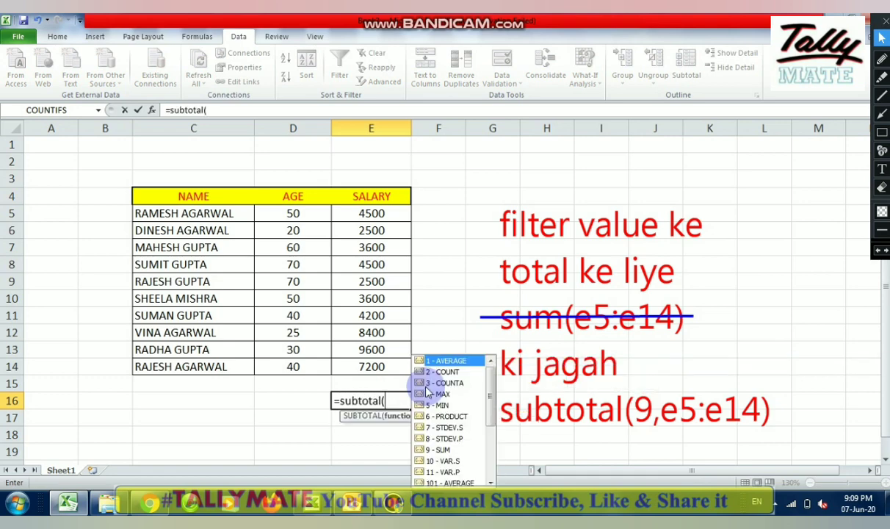
text(9,)
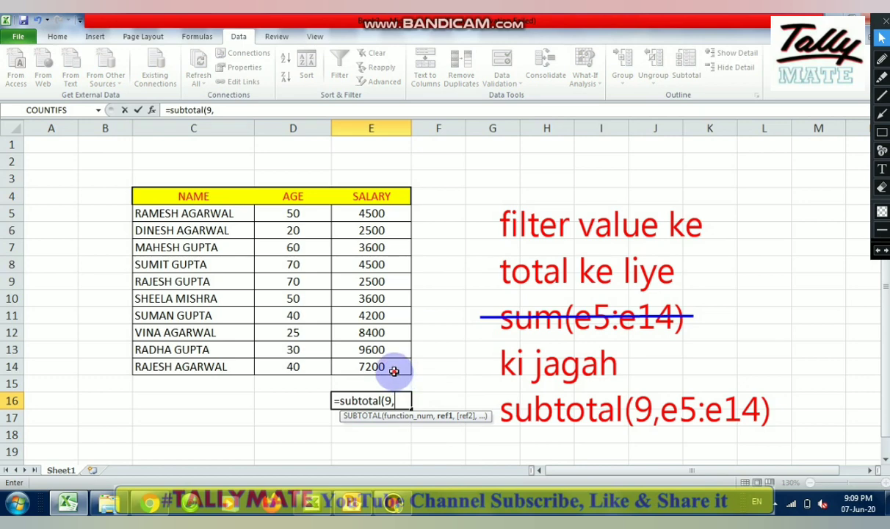
drag(396, 369, 392, 213)
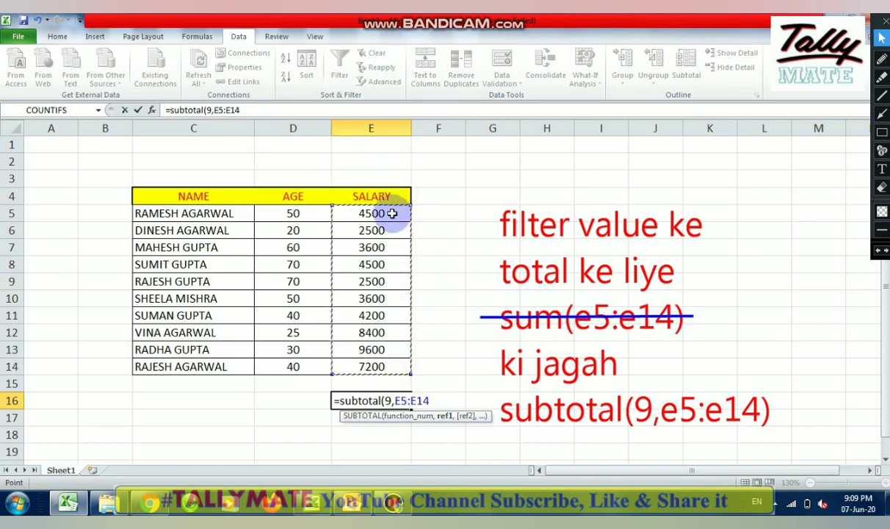
key(Return)
key(Up)
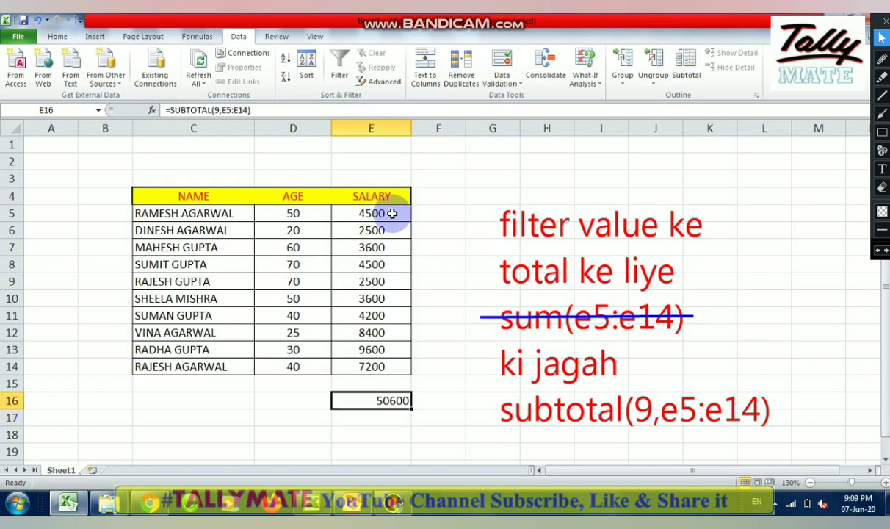
Centre the total in cell E16 and make it bold
click(62, 40)
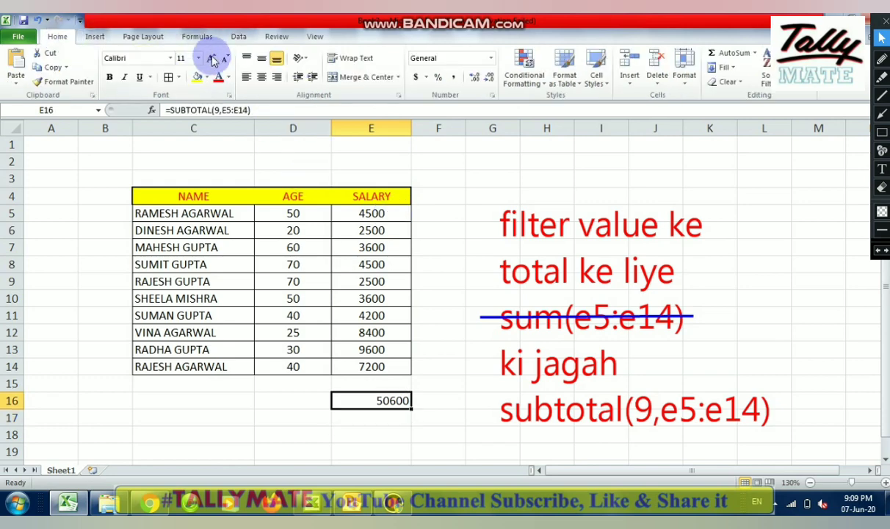
click(261, 77)
key(ctrl+b)
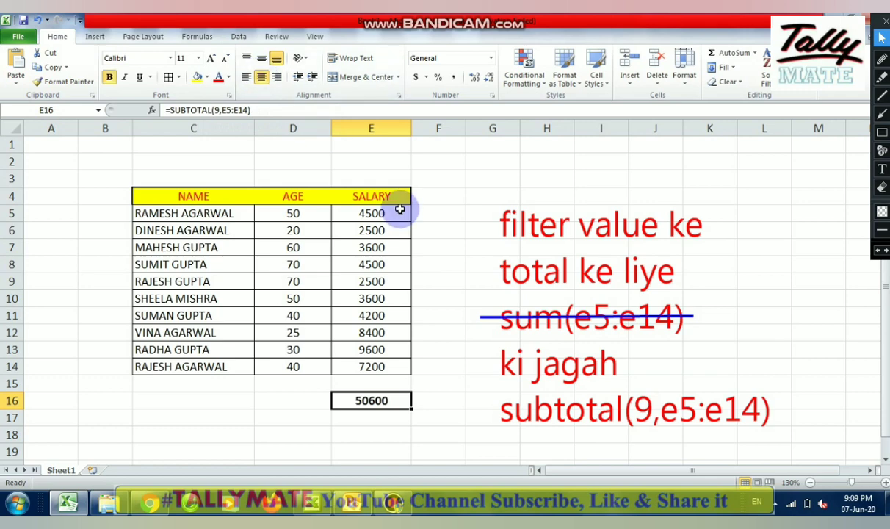
click(459, 279)
Turn on filtering for the table headers and apply a Contains text filter with "gup" to the NAME column
click(385, 194)
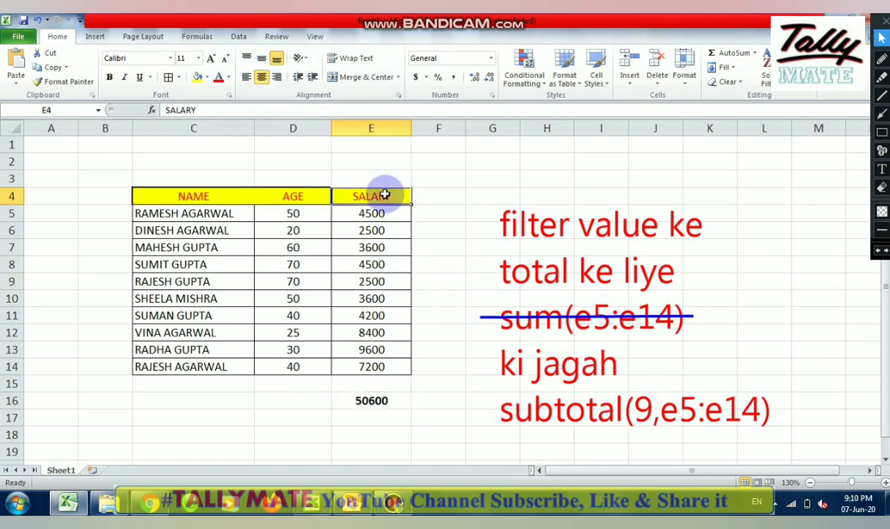
key(ctrl+shift+l)
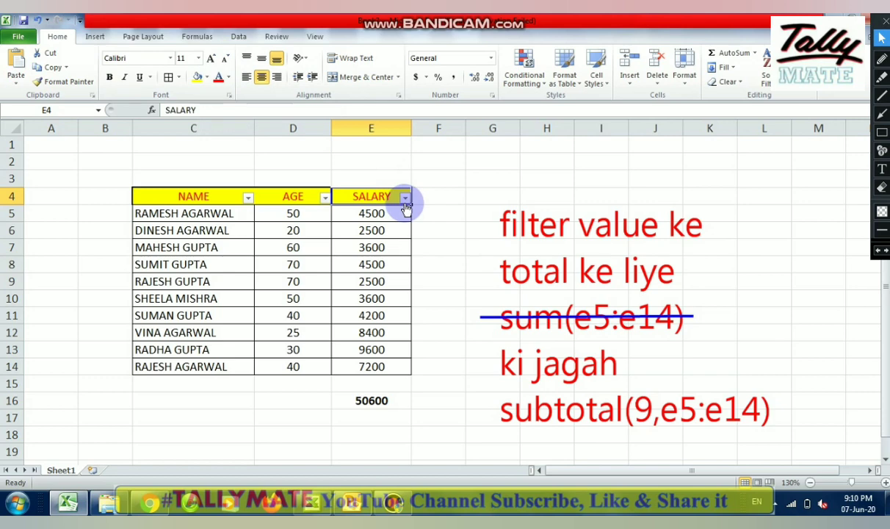
click(247, 198)
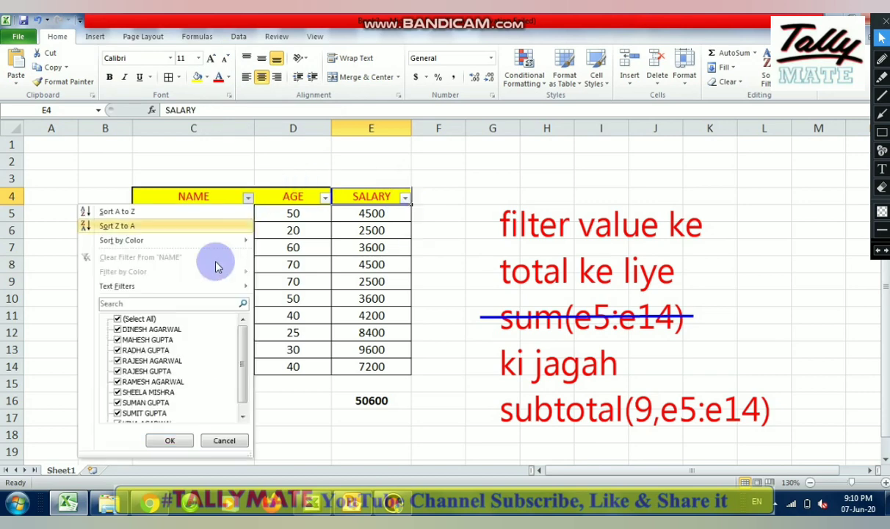
mouse_move(198, 287)
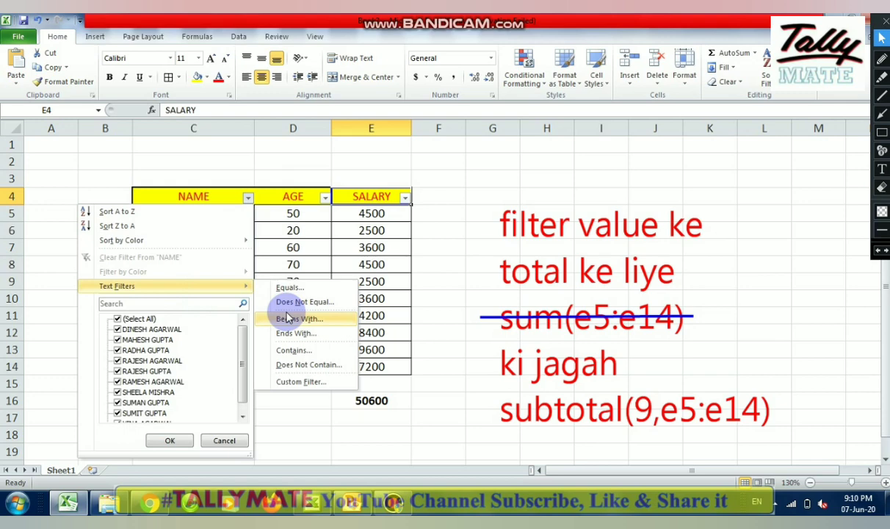
click(292, 350)
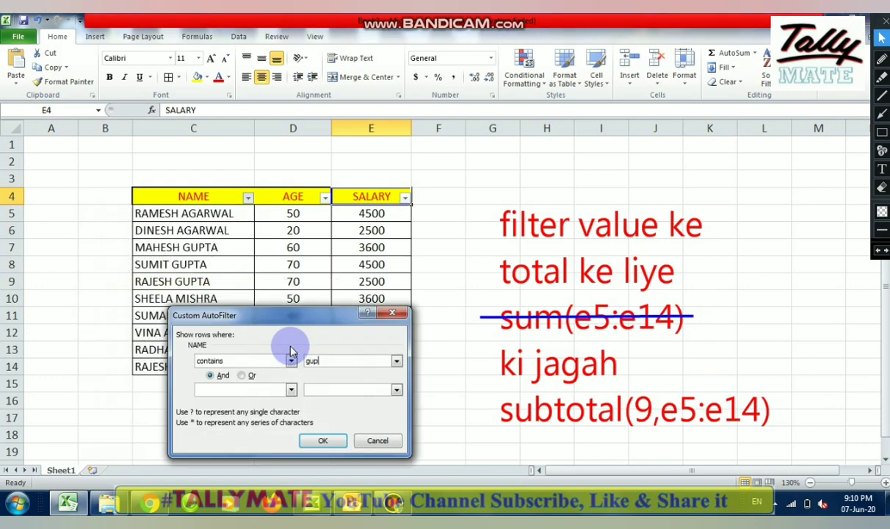
key(Return)
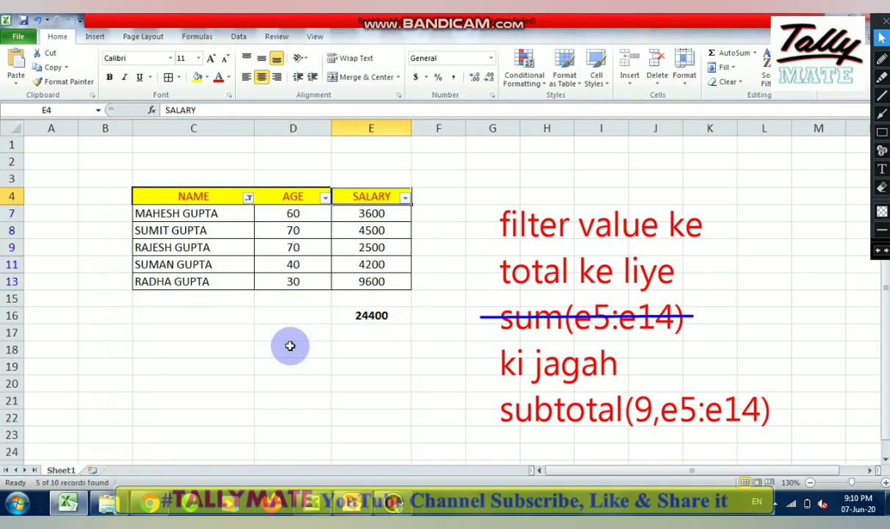
Draw one pink arrow pointing up to the total in E16 and another from the total to the note's "subtotal(9,e5:e14)" line
click(883, 114)
drag(302, 392, 363, 324)
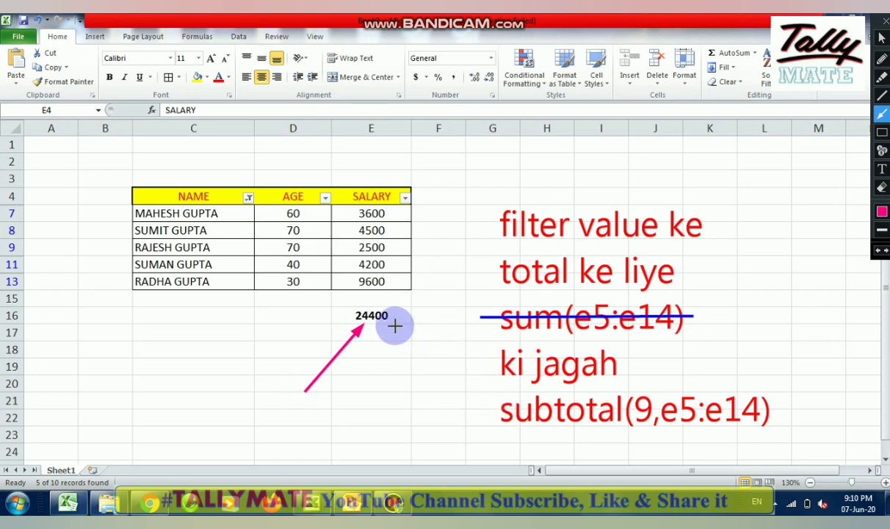
drag(395, 325, 486, 401)
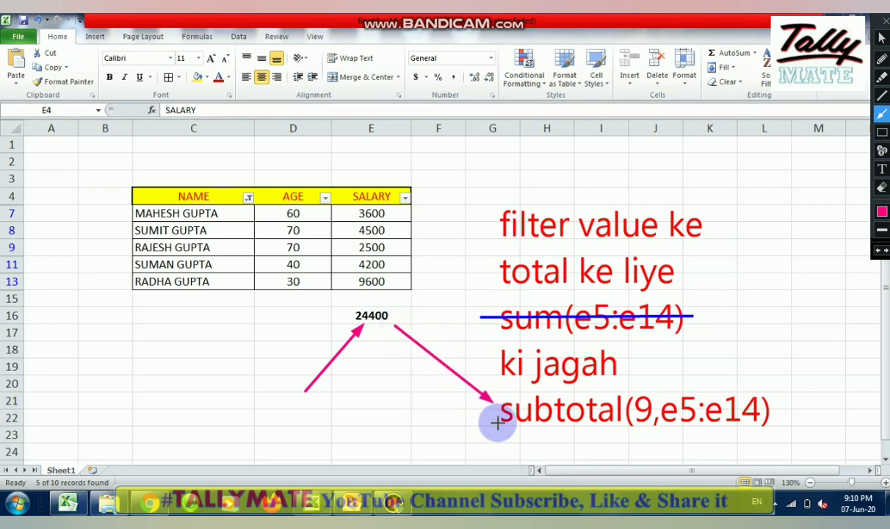
Frame the note's "subtotal(9,e5:e14)" line with a red rectangle annotation and return to the pointer
click(882, 133)
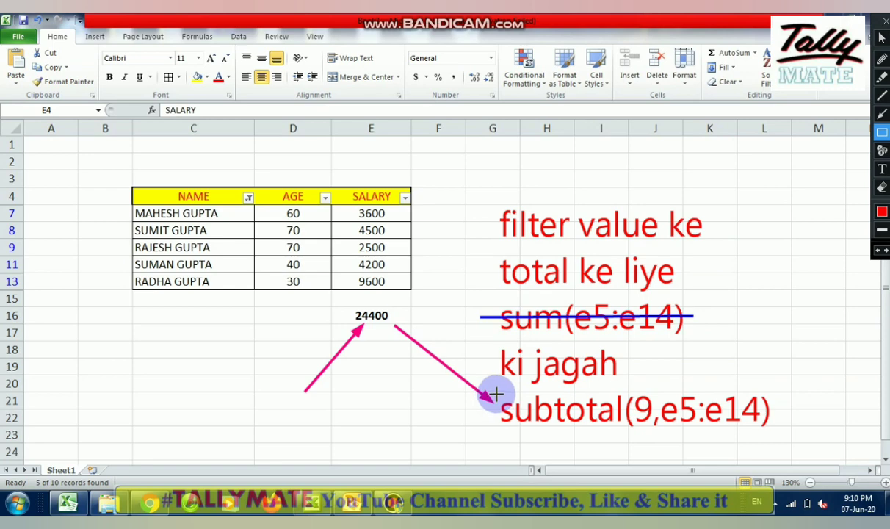
mouse_move(496, 392)
mouse_down()
mouse_move(604, 425)
mouse_move(784, 429)
mouse_move(789, 437)
mouse_up()
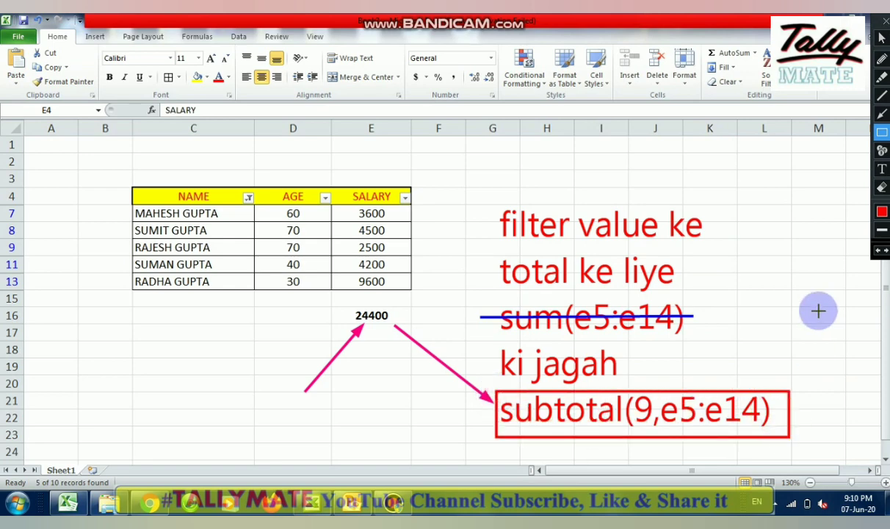
click(882, 38)
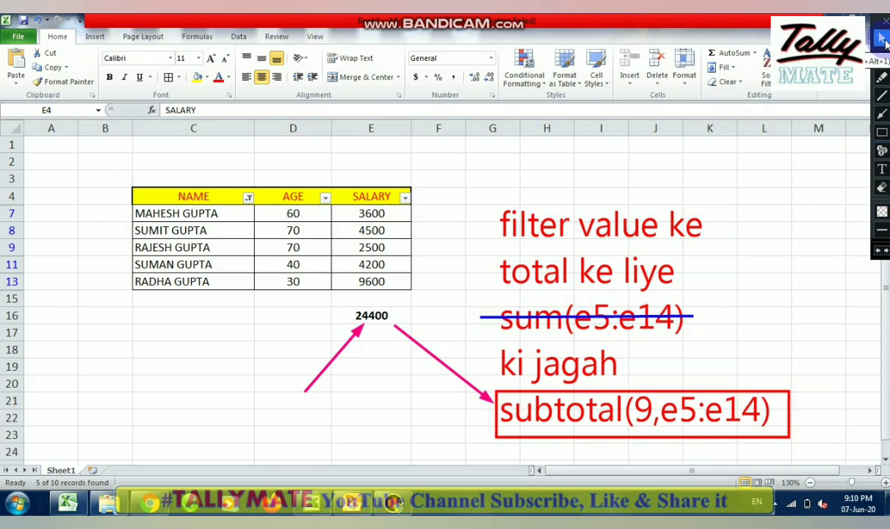
Place the red text annotation "baki ka video filter part-2" below the table, around rows 22 and 23
click(882, 176)
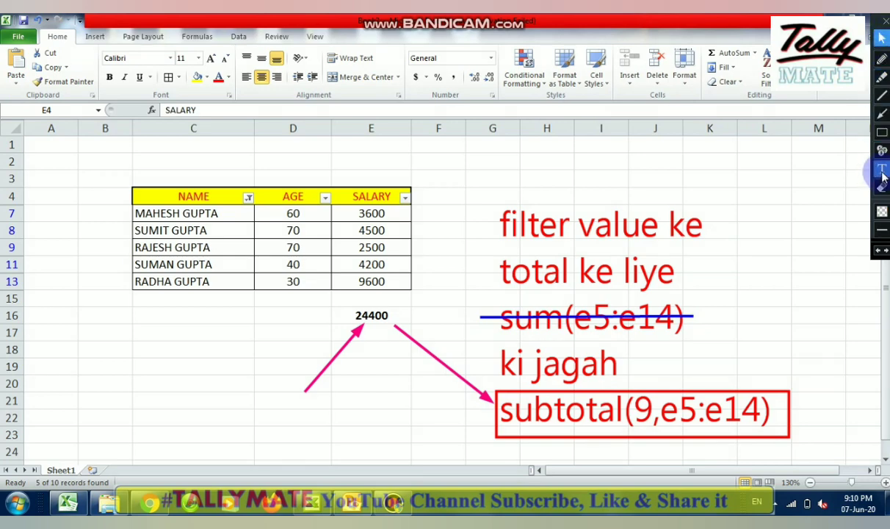
click(882, 176)
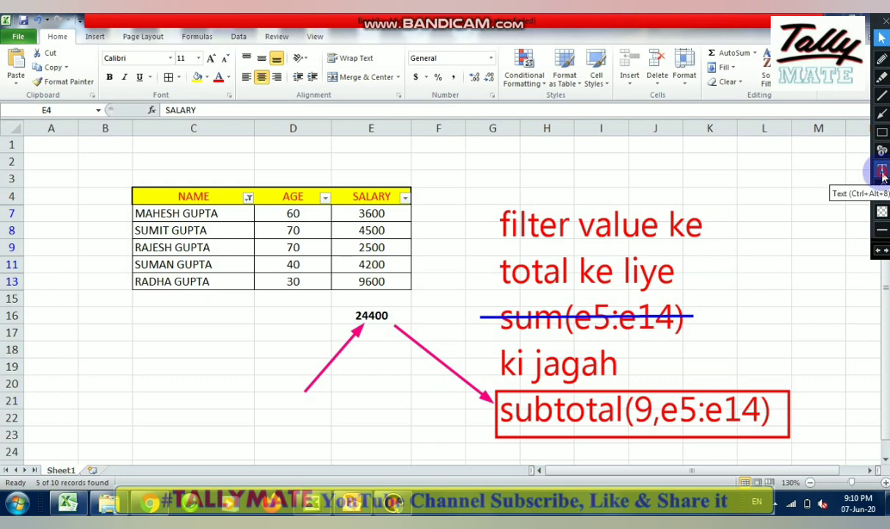
click(59, 413)
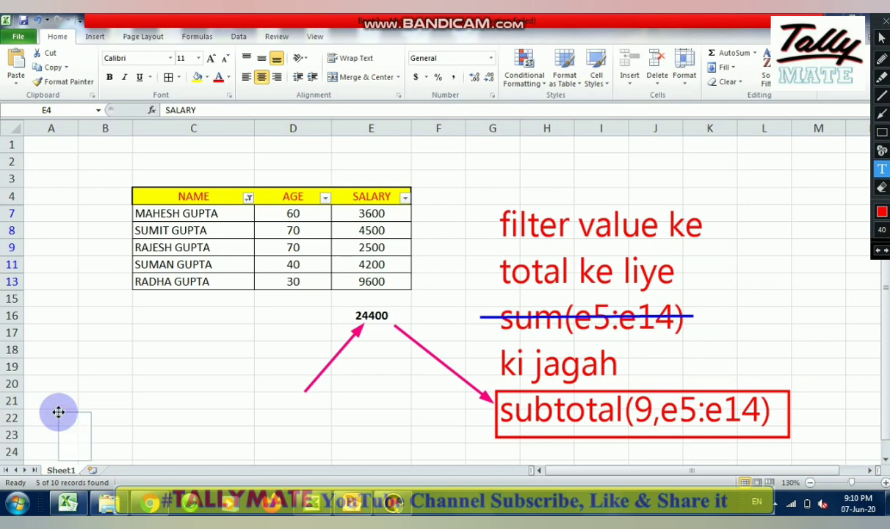
text(baki ka )
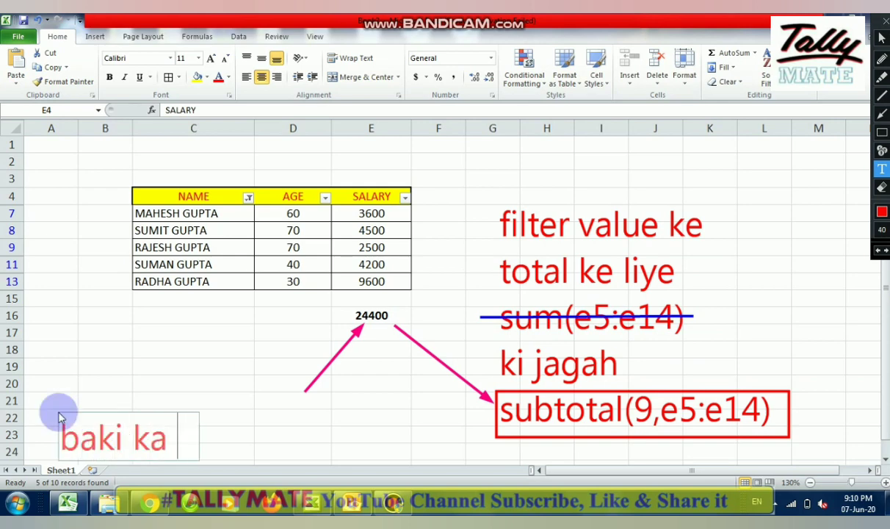
text(video filt)
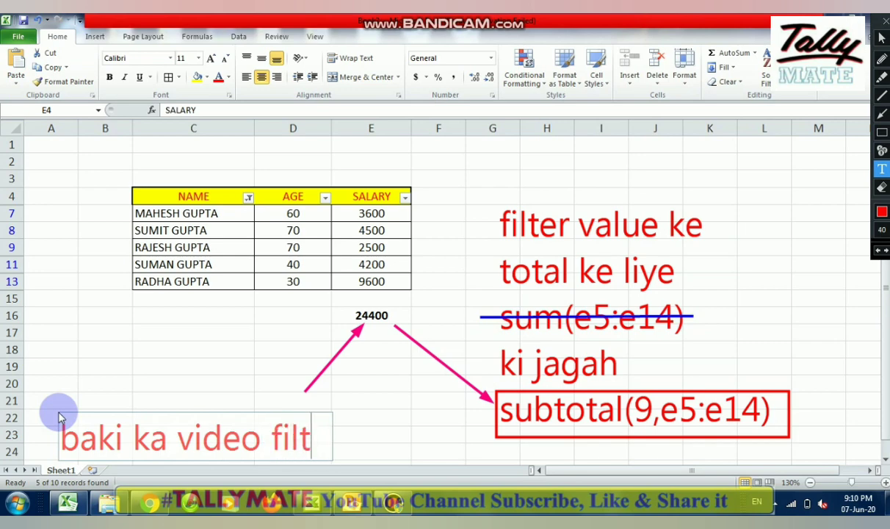
text(er part-2)
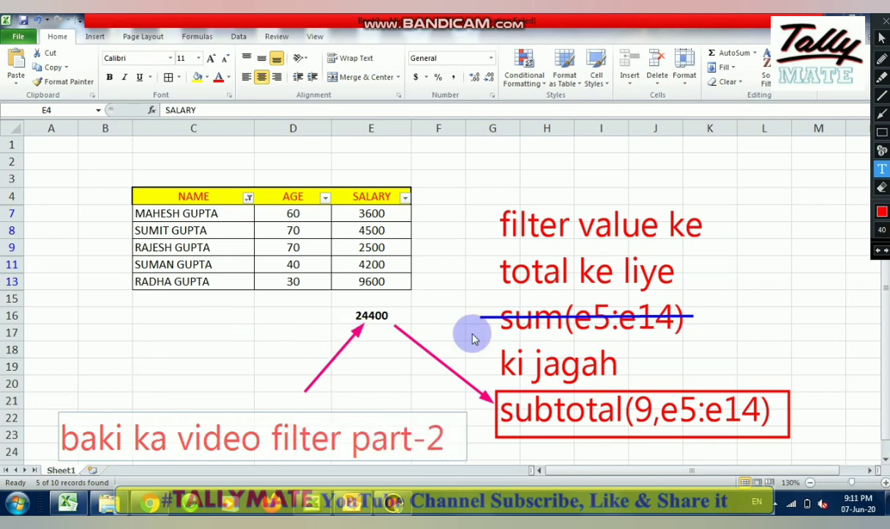
click(687, 350)
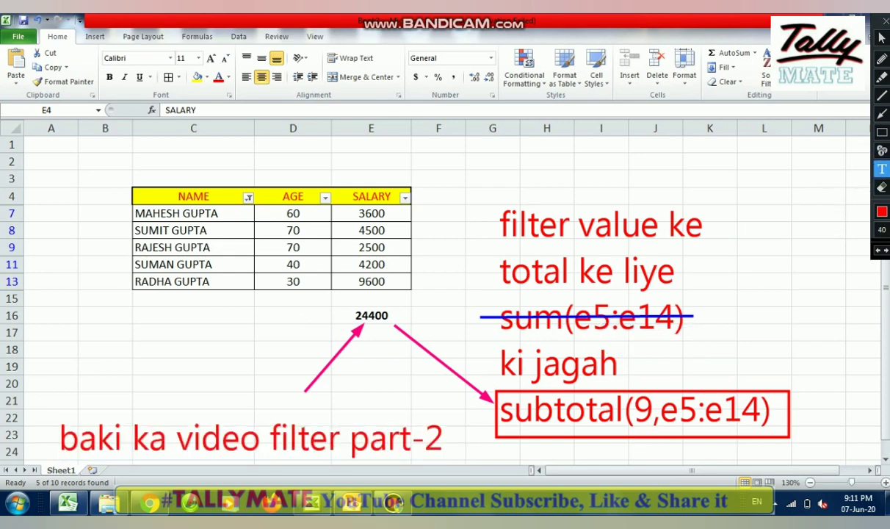
Frame the "baki ka video filter part-2" text with a blue rectangle annotation
click(882, 212)
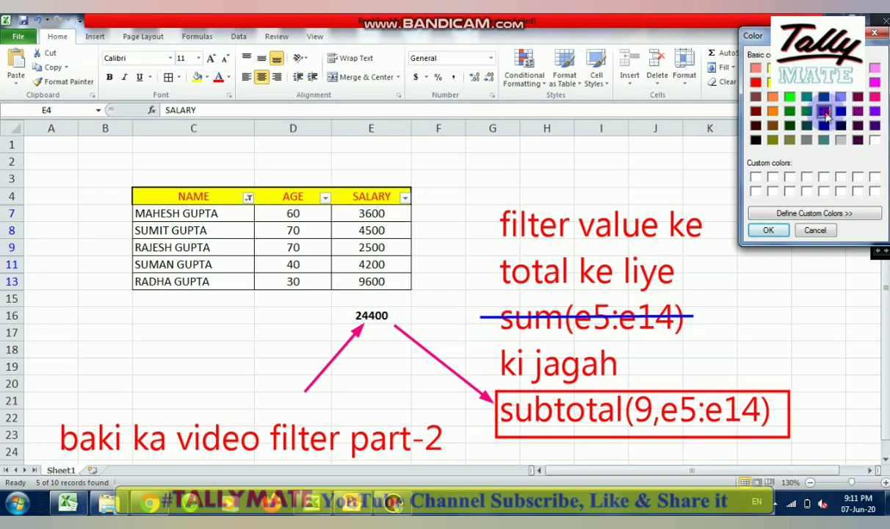
click(769, 230)
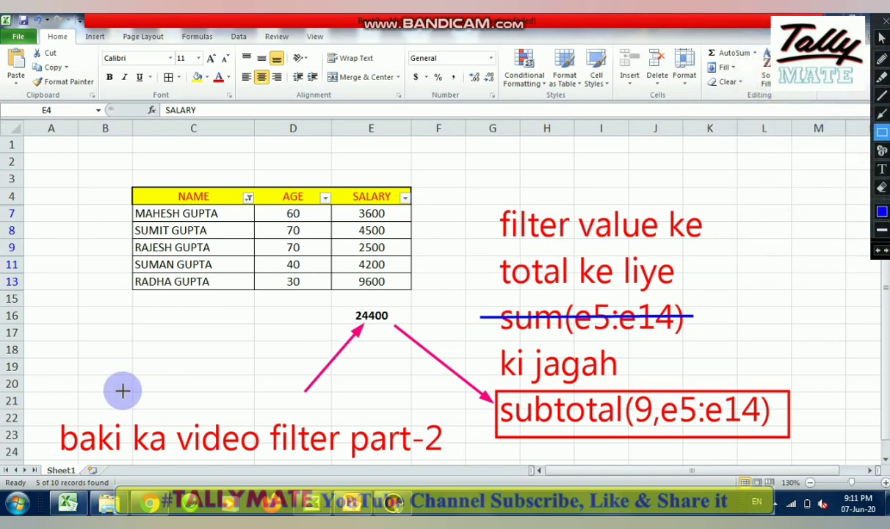
mouse_move(34, 412)
mouse_down()
mouse_move(245, 462)
mouse_move(358, 440)
mouse_move(449, 457)
mouse_up()
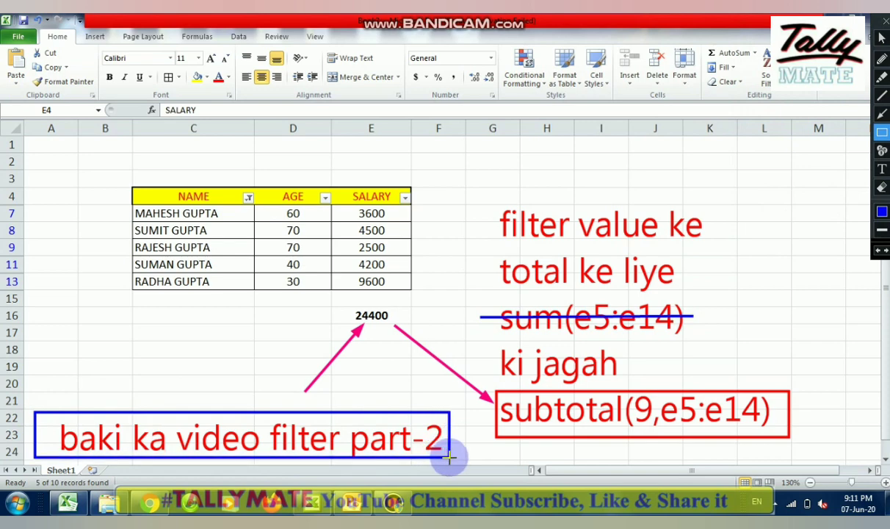
Erase the subtotal note with its red frame and both pink arrows, leaving the framed part-2 text
click(882, 188)
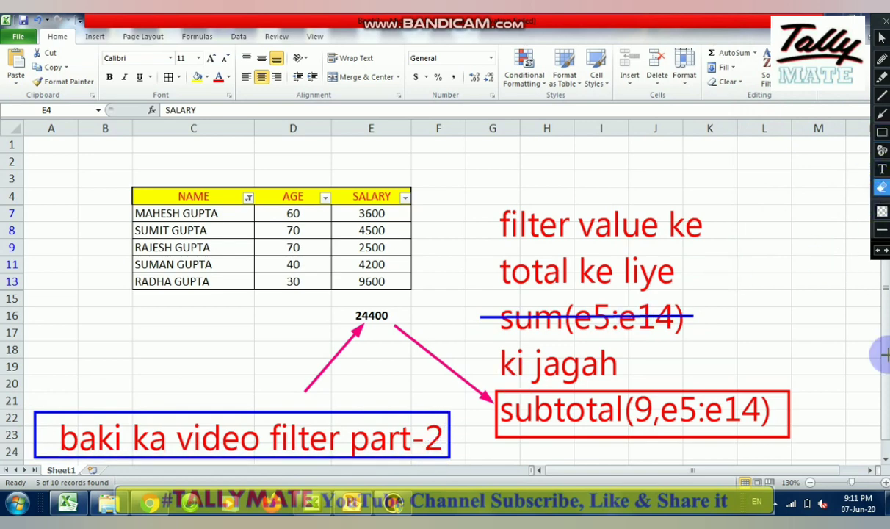
mouse_move(852, 447)
mouse_down()
mouse_move(735, 340)
mouse_move(587, 241)
mouse_move(477, 144)
mouse_up()
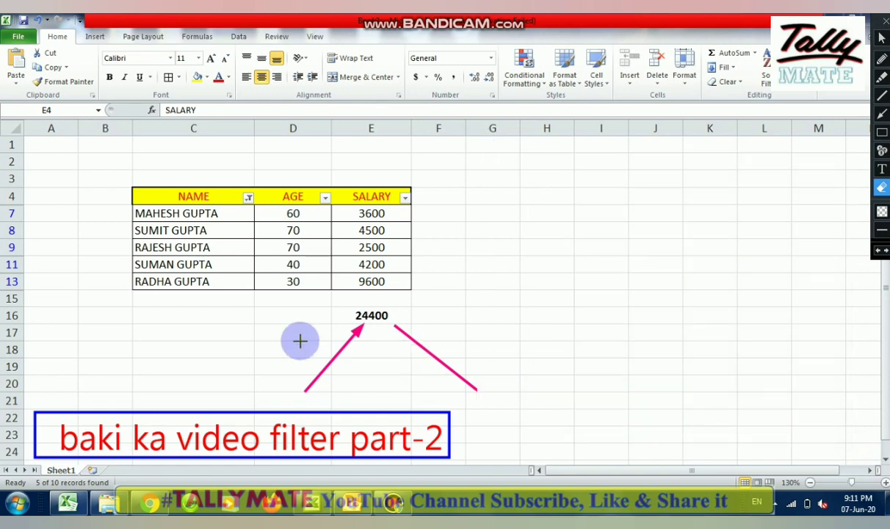
drag(266, 303, 501, 396)
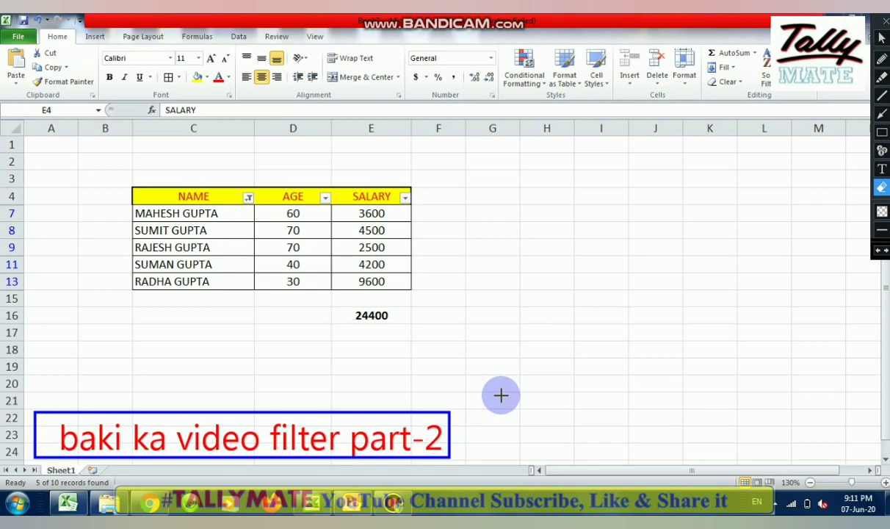
Start a red text annotation beside the table with the line "next video"
click(886, 171)
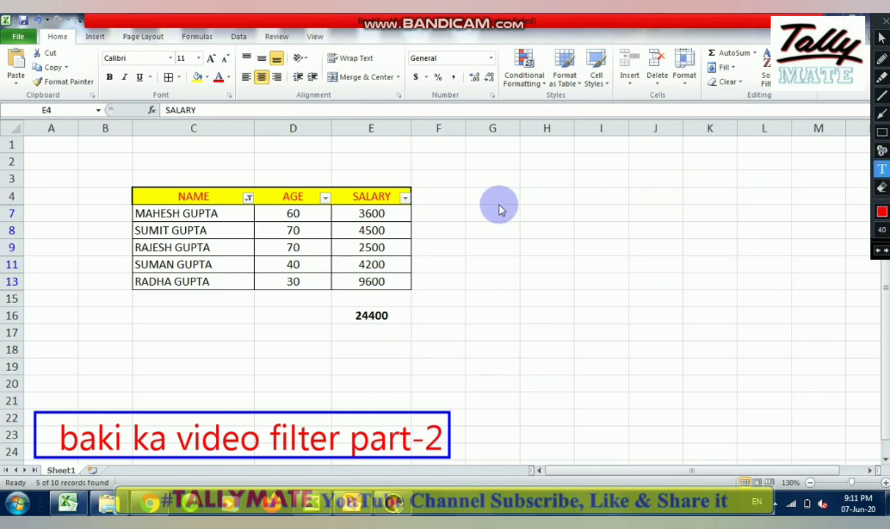
click(499, 204)
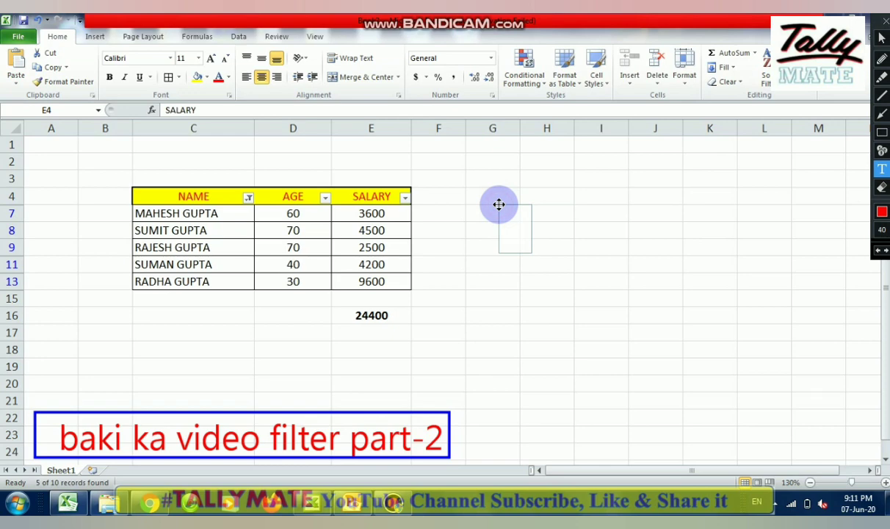
text(next)
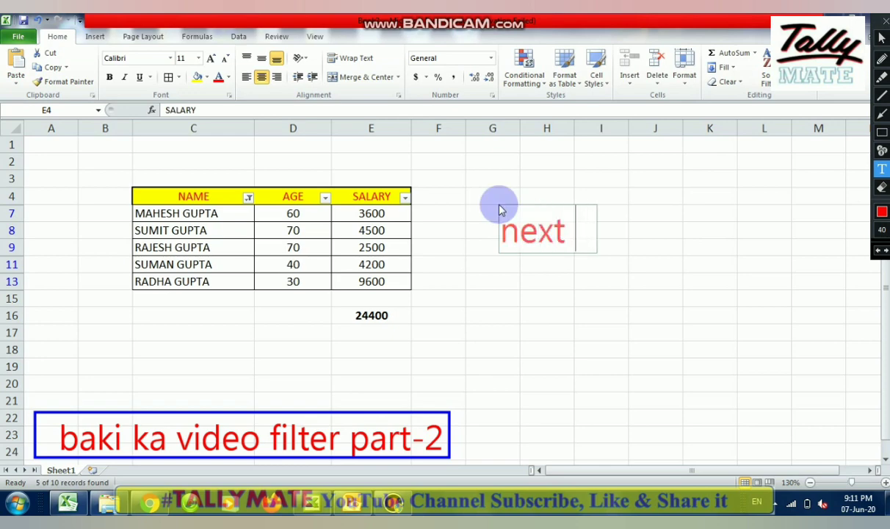
text( video)
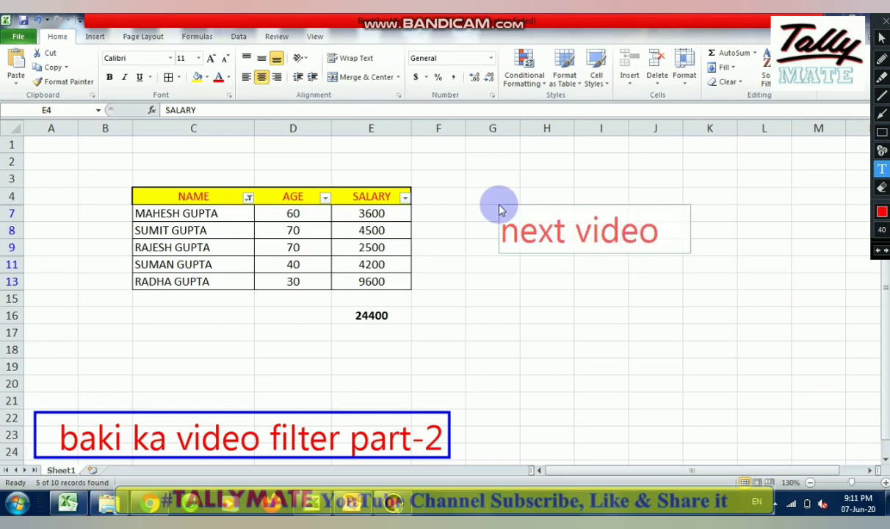
Add the second line "me mai aapko" to the text annotation, correcting its opening words
key(Return)
text(mai mai)
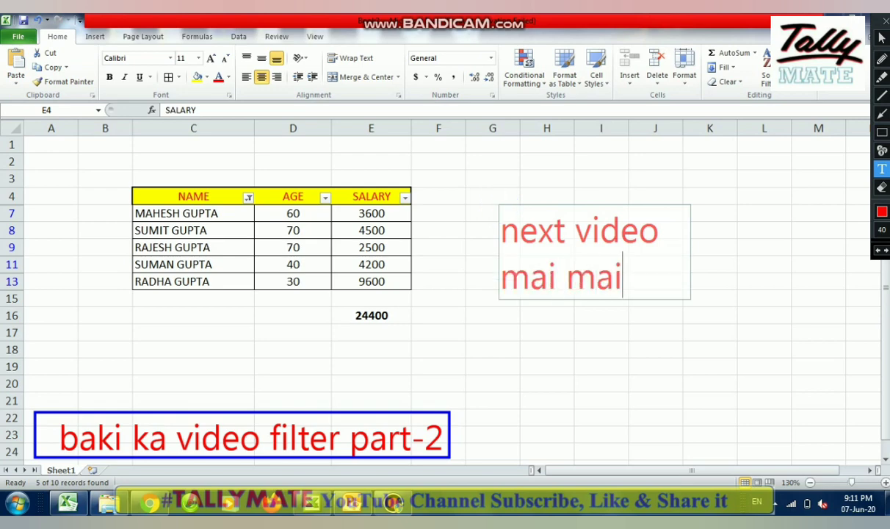
text( aa)
key(BackSpace)
key(BackSpace)
key(BackSpace)
key(BackSpace)
key(BackSpace)
key(BackSpace)
key(BackSpace)
key(BackSpace)
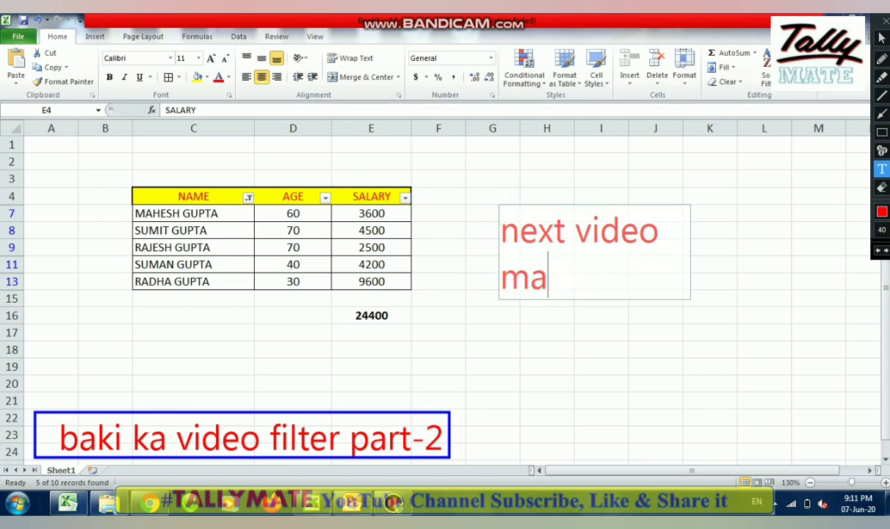
key(BackSpace)
text(e mai aapko)
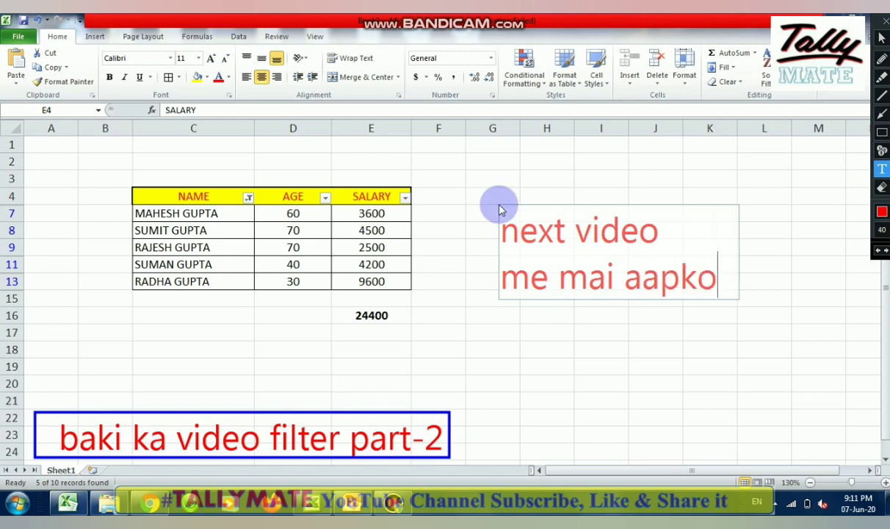
Add the lines "filter ke kuch aur" and "cheeze bataunga" below "me mai aapko" in the text annotation
key(Return)
text(filter )
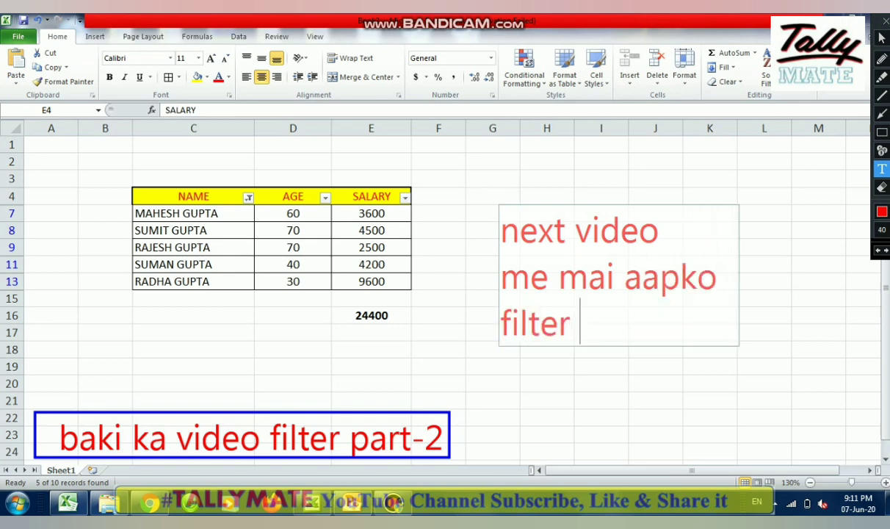
text(ke )
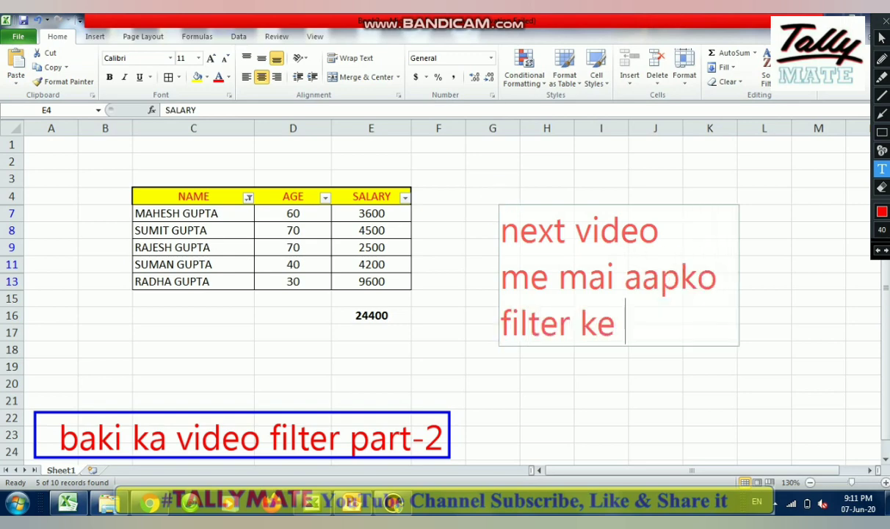
text(kuch aur)
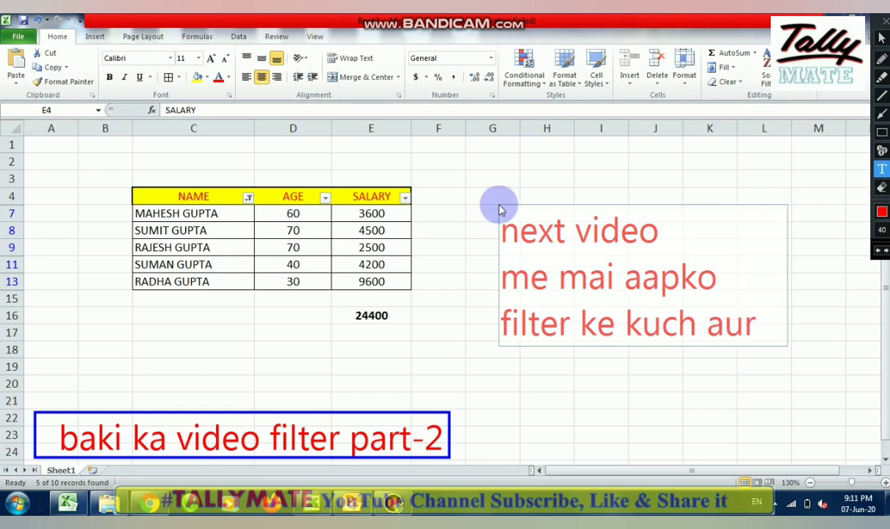
key(Return)
text(cheeze ba)
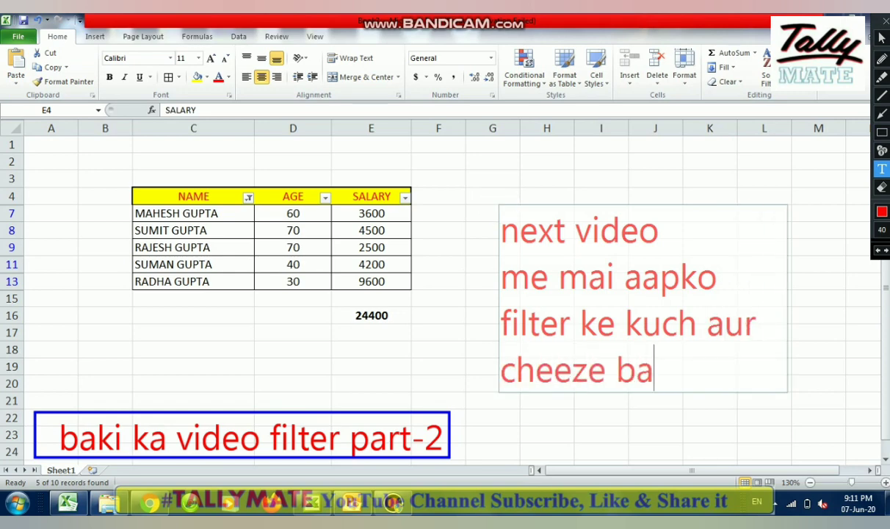
text(taunga)
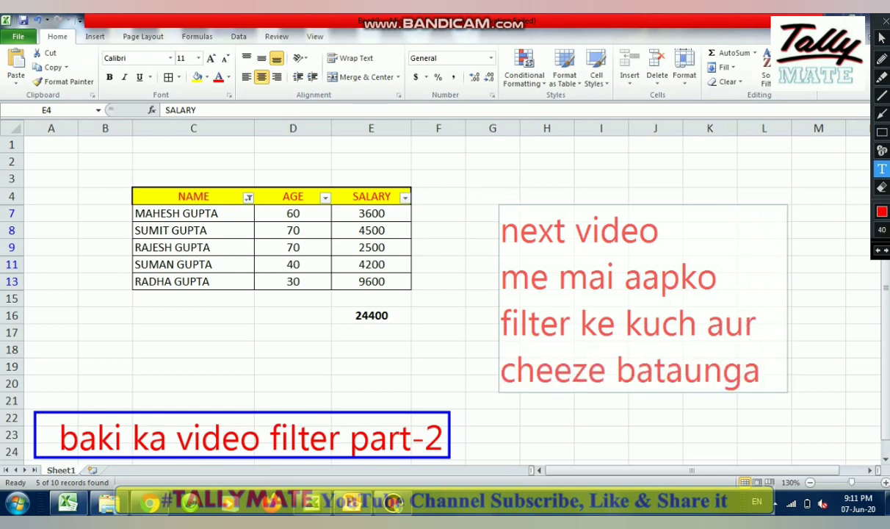
Add the closing line "thank u" to the text annotation and place the finished text on the sheet
key(Return)
text(thank u)
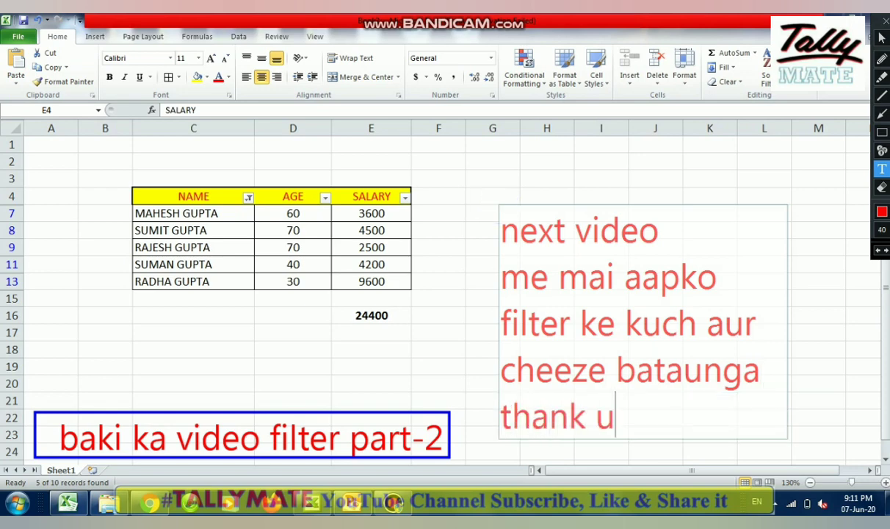
click(499, 210)
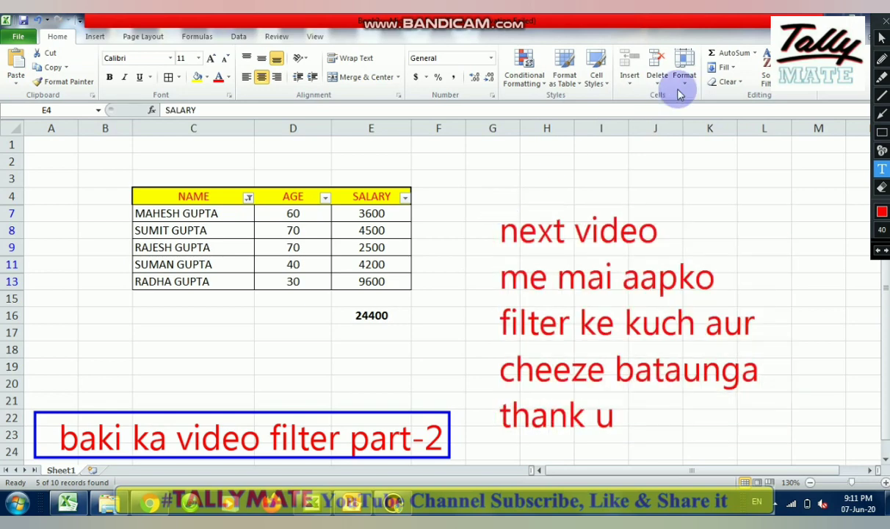
mouse_move(580, 22)
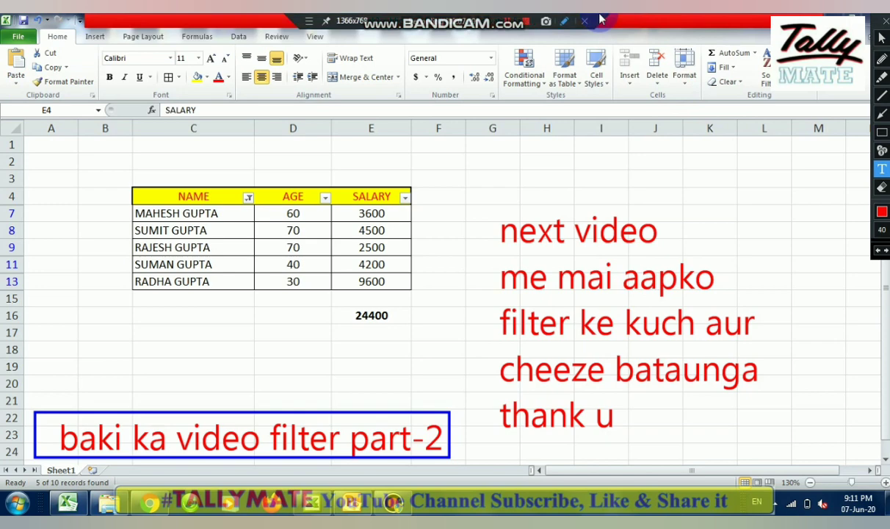